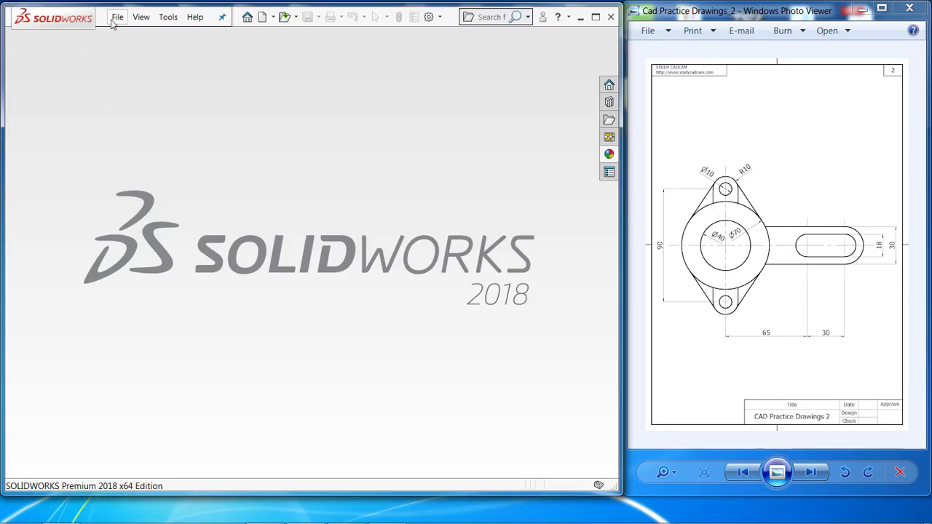
# Step: Create a new part and start a sketch on the Top Plane
pyautogui.click(115, 18)
pyautogui.click(116, 36)
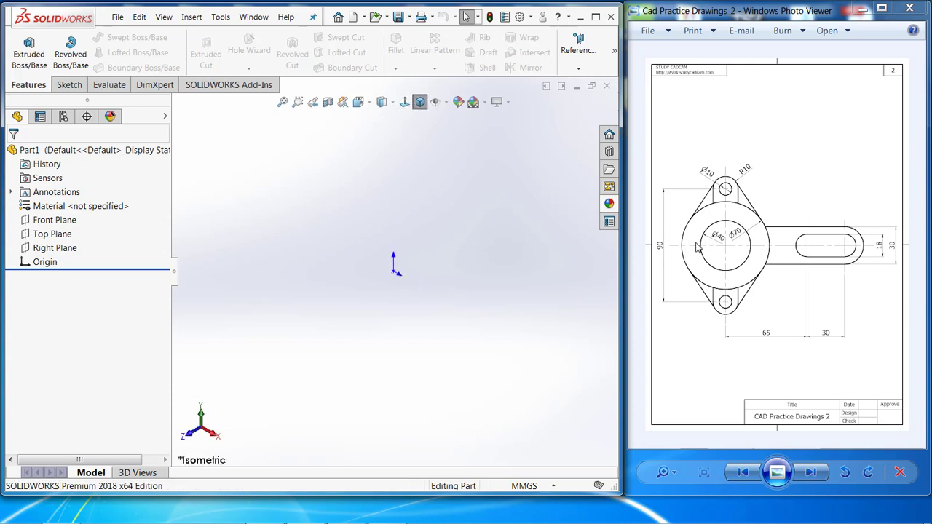
pyautogui.click(68, 85)
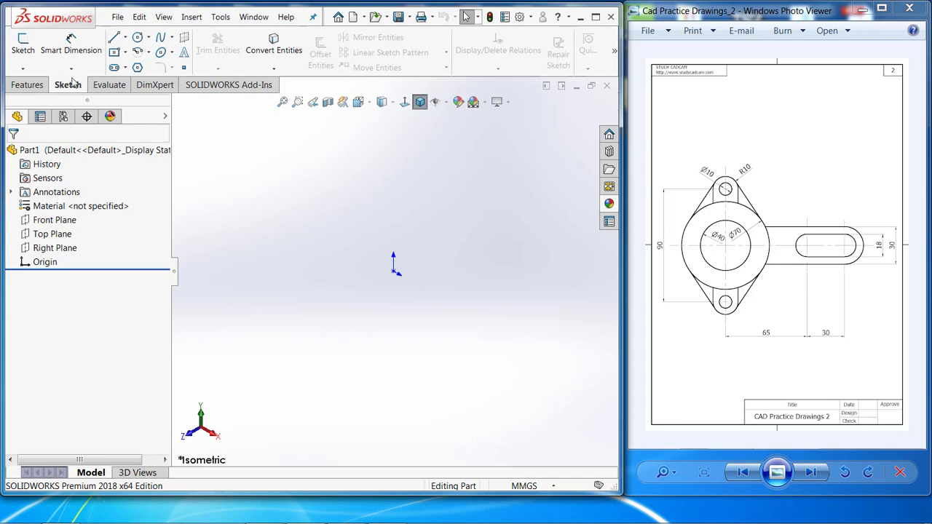
pyautogui.click(23, 44)
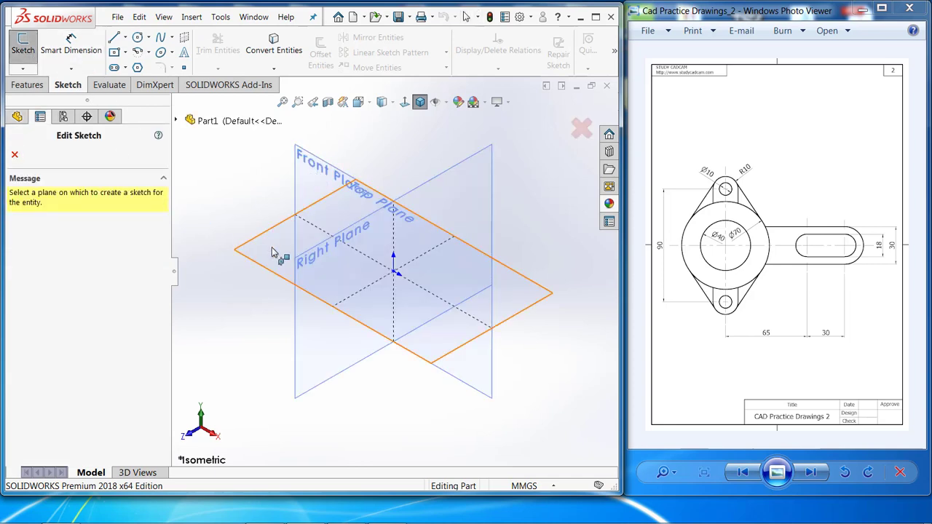
pyautogui.click(313, 264)
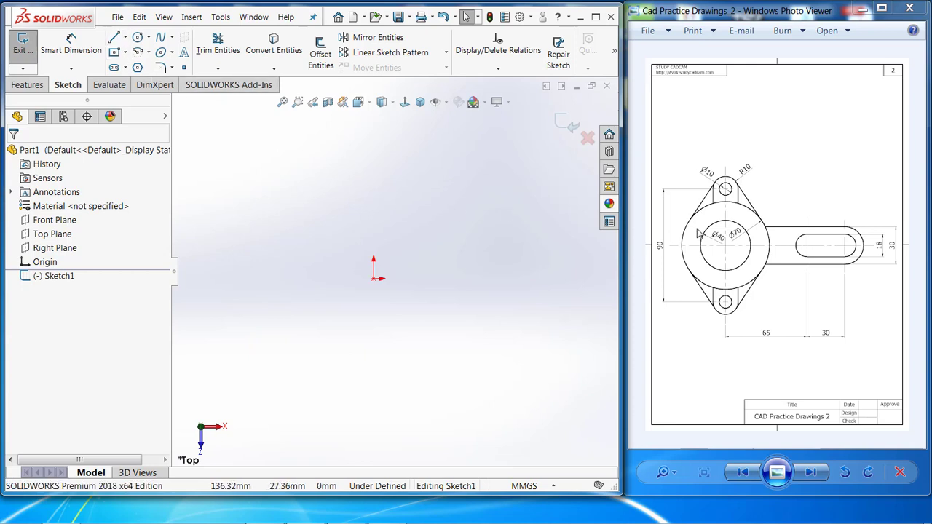
# Step: Sketch two concentric circles centred on the origin, the outer one about 86 mm in diameter
pyautogui.click(138, 38)
pyautogui.click(373, 278)
pyautogui.click(412, 309)
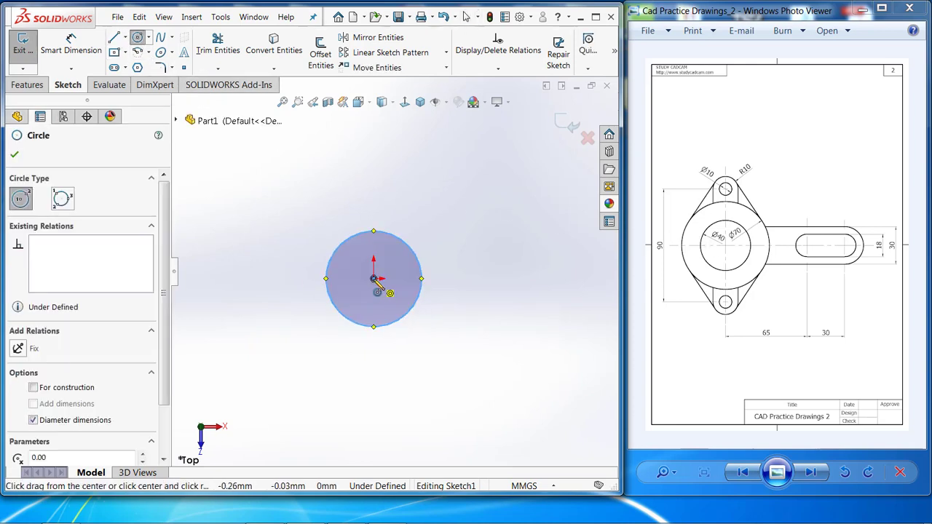
pyautogui.click(374, 278)
pyautogui.click(433, 323)
# Step: Dimension the outer circle with a 70 mm diameter and the inner circle with a 40 mm diameter
pyautogui.click(71, 45)
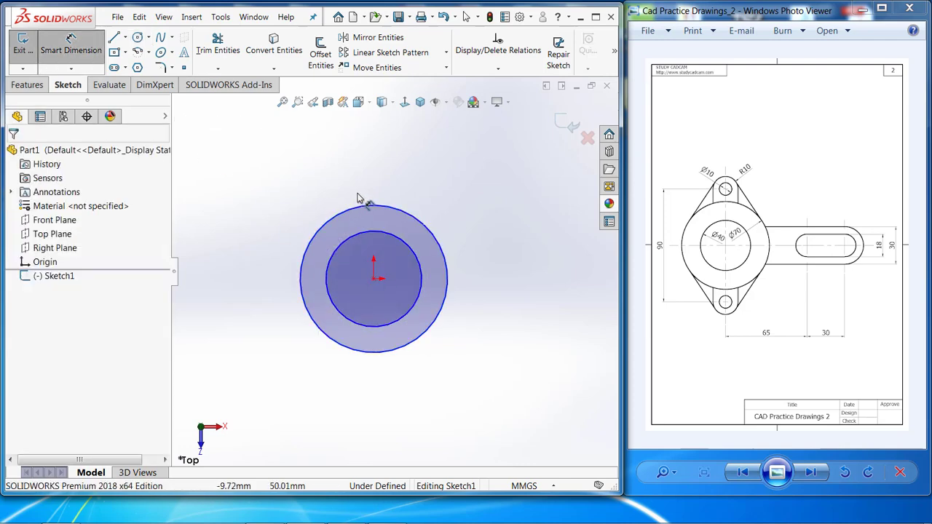
pyautogui.click(364, 207)
pyautogui.click(371, 149)
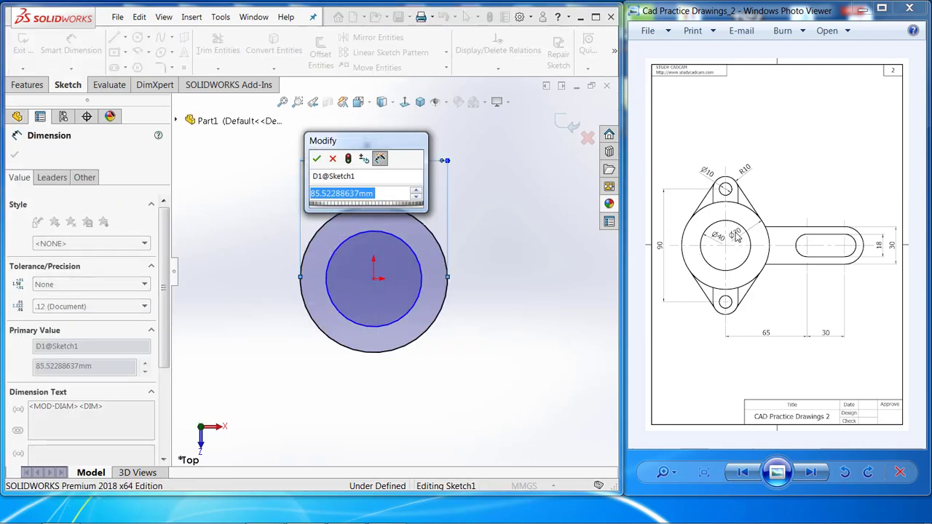
pyautogui.write('70')
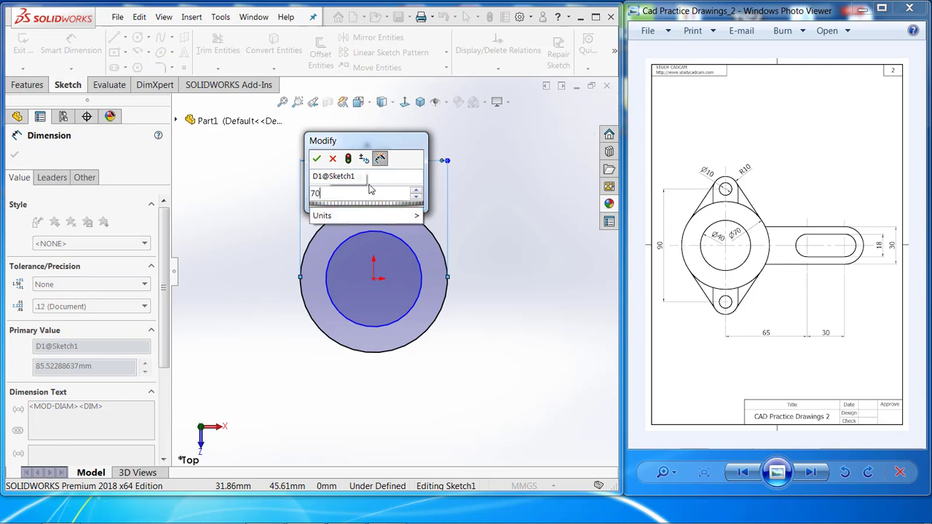
pyautogui.press('Return')
pyautogui.click(384, 234)
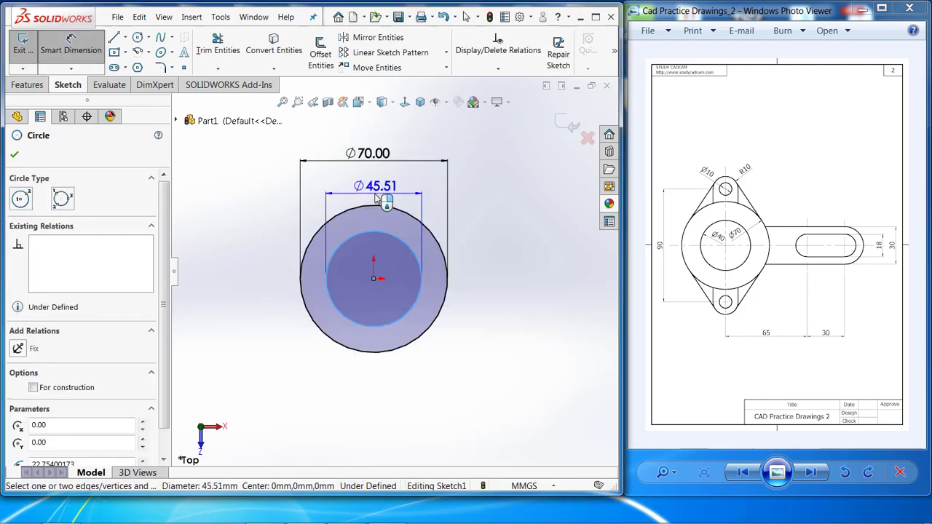
pyautogui.click(376, 197)
pyautogui.write('40')
pyautogui.press('Return')
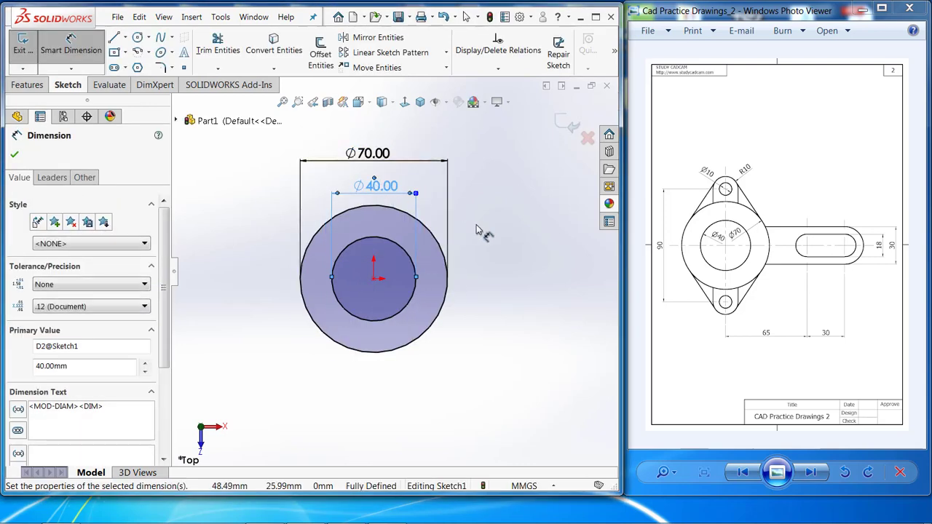
pyautogui.press('Escape')
# Step: Sketch a vertical centerline from above the circles down to the origin and a horizontal one about 125 mm long from the origin to the right
pyautogui.press('z')
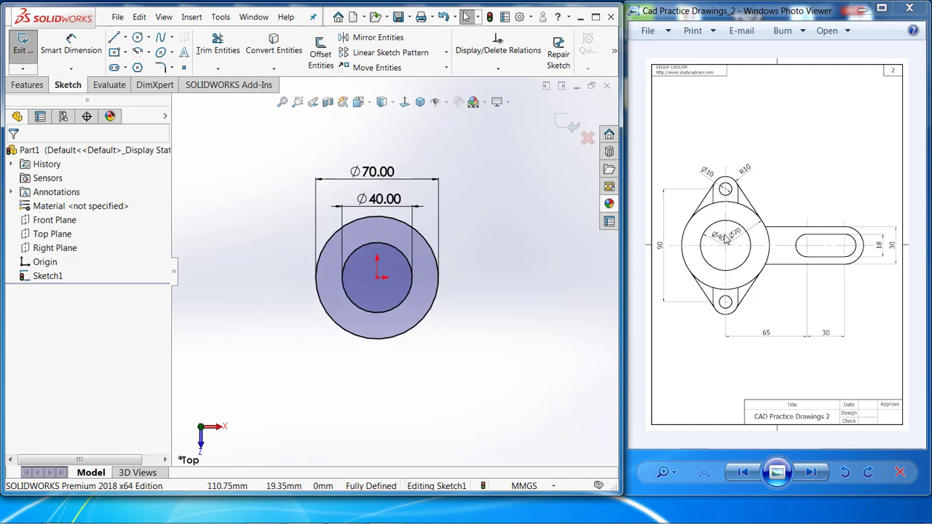
pyautogui.scroll(-1, 594, 229)
pyautogui.click(126, 36)
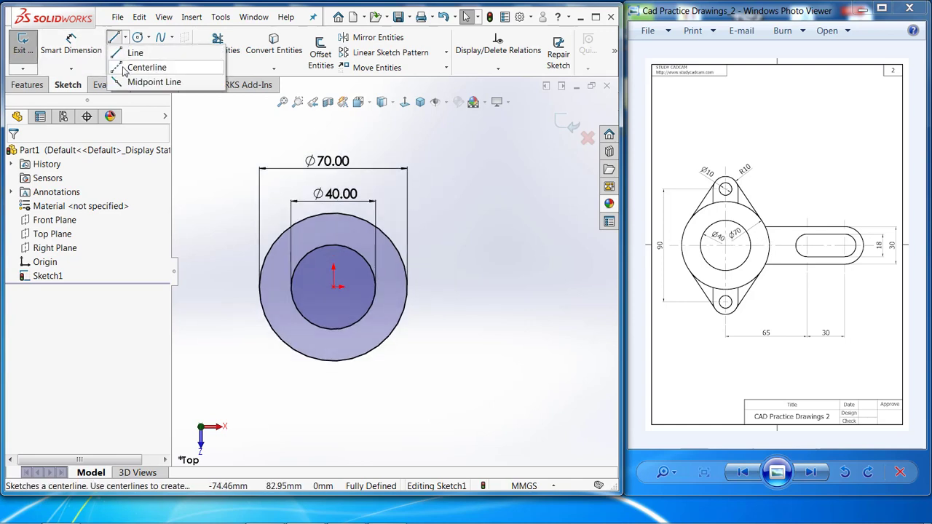
pyautogui.click(146, 64)
pyautogui.click(334, 179)
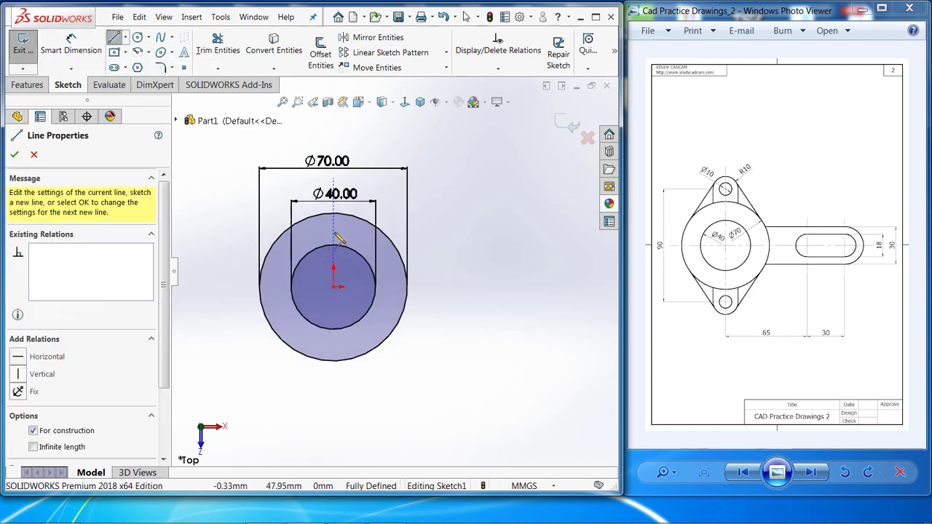
pyautogui.click(334, 287)
pyautogui.click(596, 287)
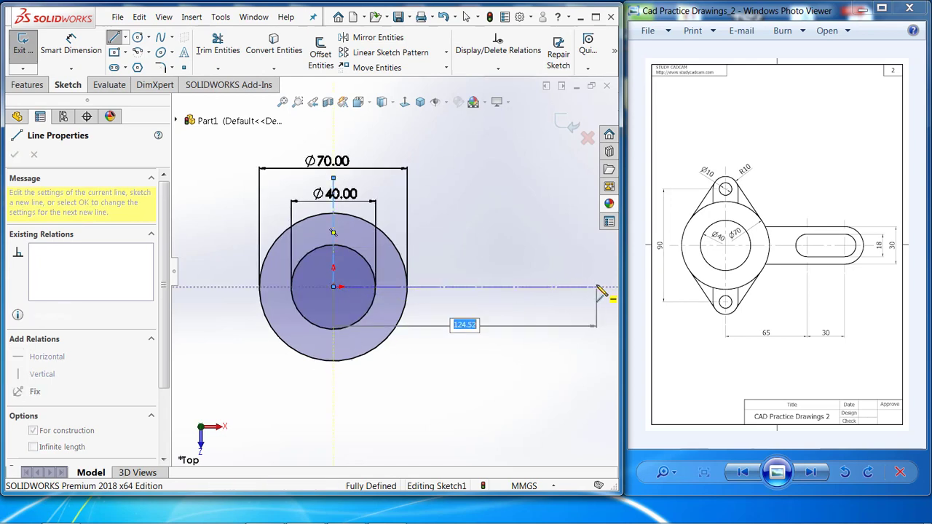
pyautogui.press('Escape')
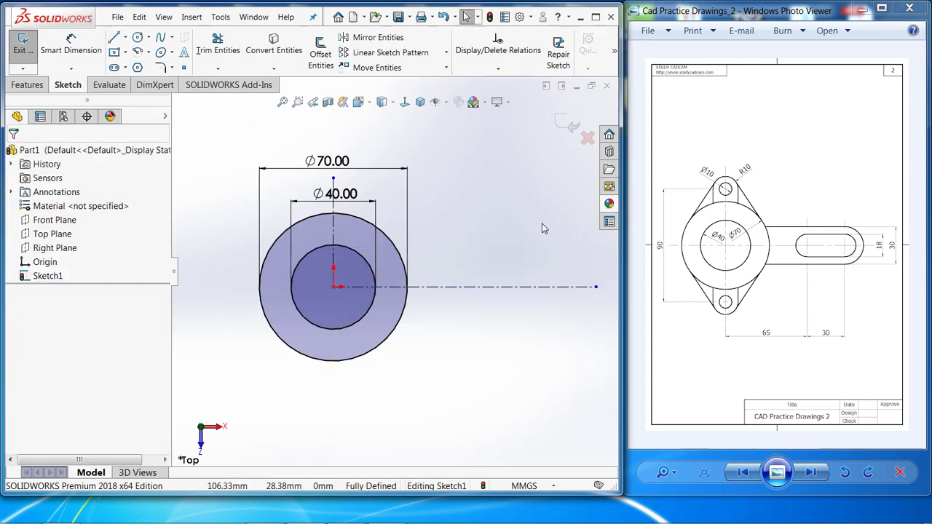
# Step: Sketch a straight slot along the far end of the horizontal centerline, about 38 mm between arc centres and 16 mm wide
pyautogui.click(125, 68)
pyautogui.click(137, 83)
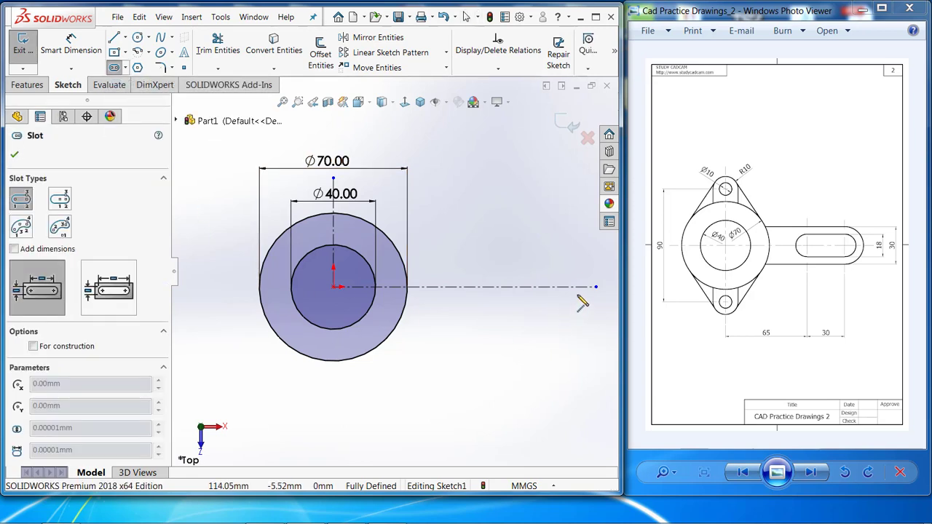
pyautogui.scroll(1, 577, 295)
pyautogui.scroll(-1, 574, 291)
pyautogui.click(537, 289)
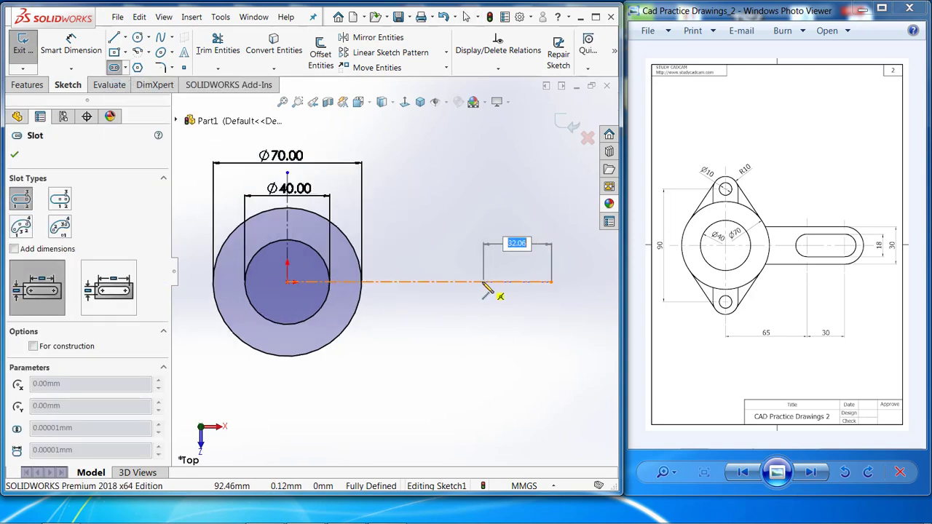
pyautogui.click(473, 287)
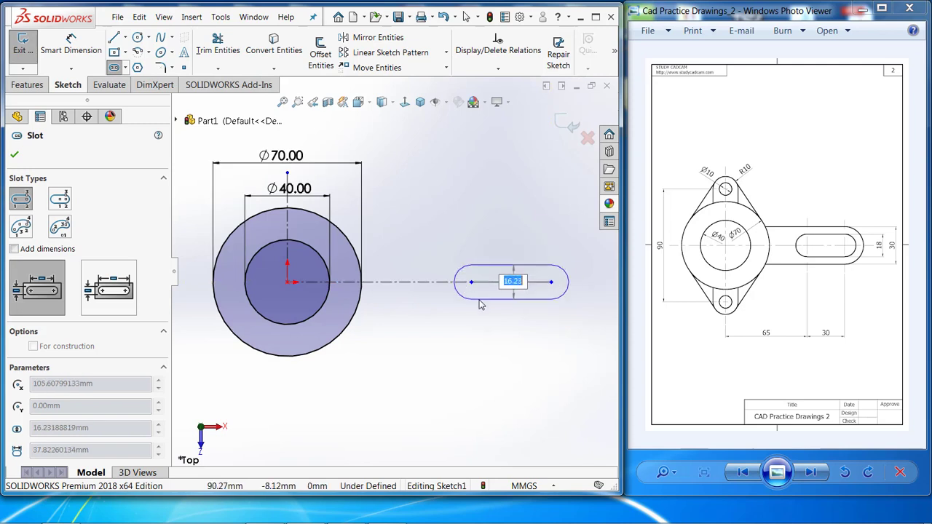
pyautogui.click(482, 303)
pyautogui.press('Escape')
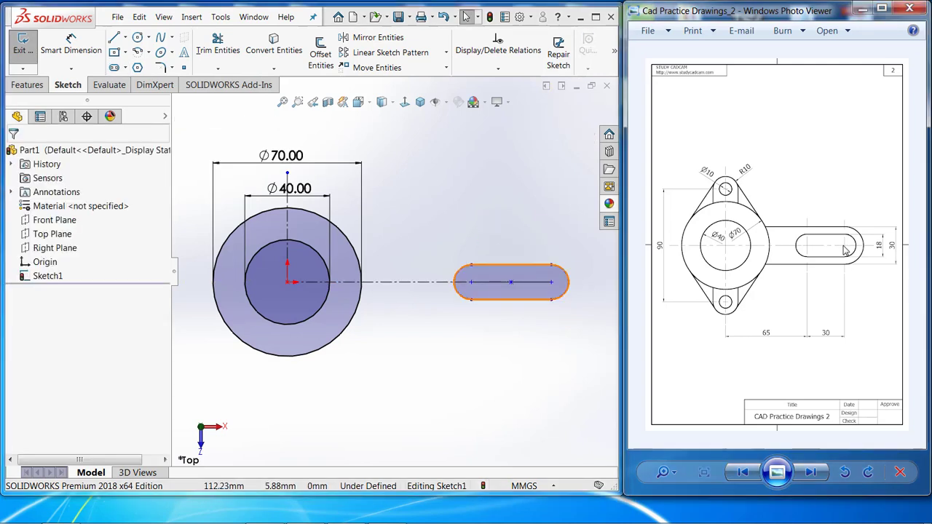
# Step: Dimension the slot's width between its parallel sides as 18 mm
pyautogui.scroll(3, 860, 248)
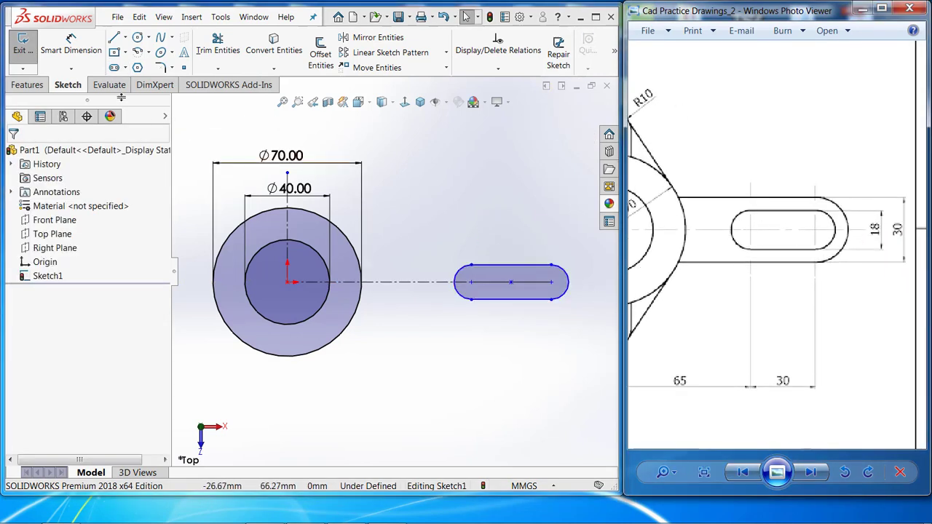
pyautogui.click(71, 45)
pyautogui.click(540, 299)
pyautogui.click(539, 301)
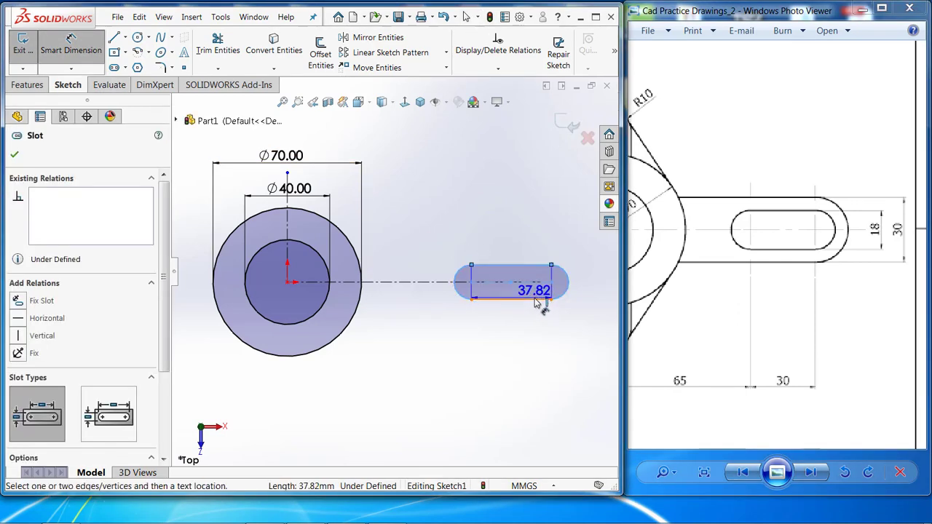
pyautogui.click(582, 295)
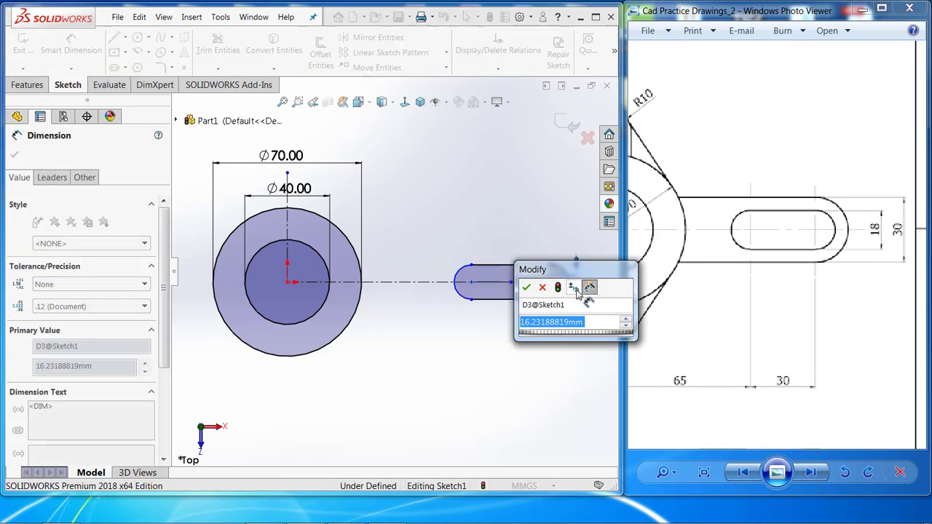
pyautogui.write('18')
pyautogui.press('Return')
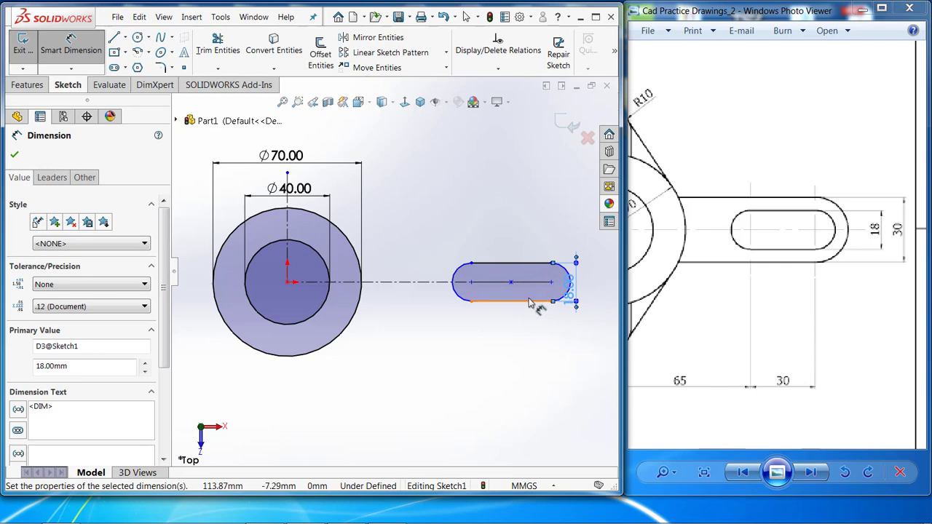
# Step: Dimension the slot's straight side with a length of 30 mm
pyautogui.click(531, 302)
pyautogui.click(531, 357)
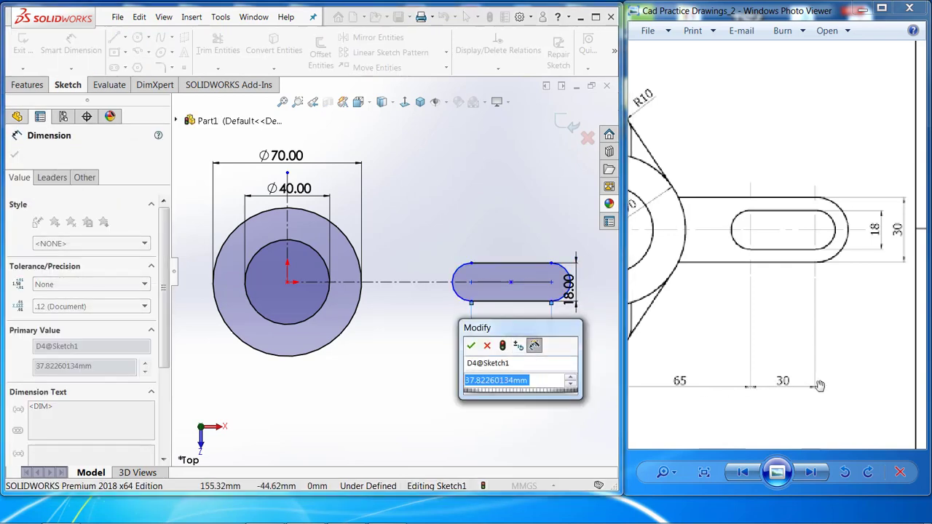
pyautogui.write('30')
pyautogui.press('Return')
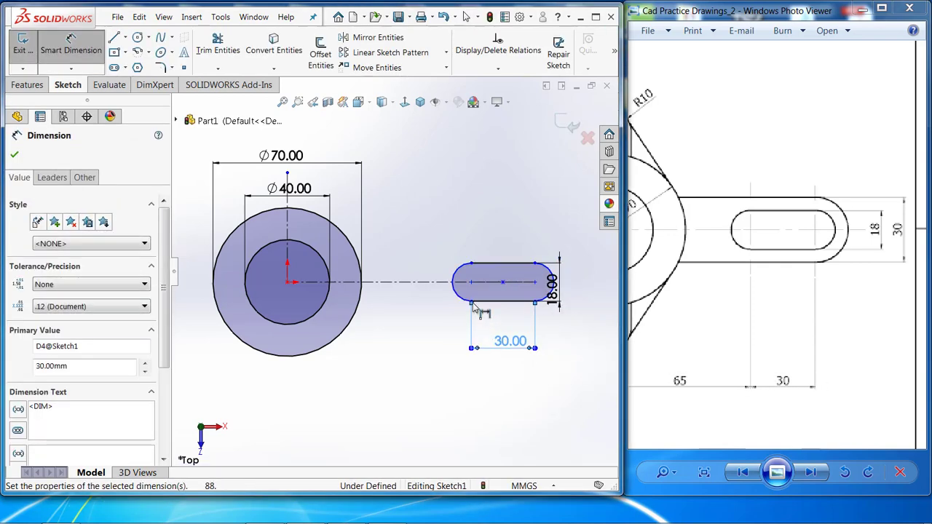
pyautogui.press('Escape')
# Step: Dimension the horizontal distance from the origin to the slot's nearer arc centre as 65 mm
pyautogui.click(71, 45)
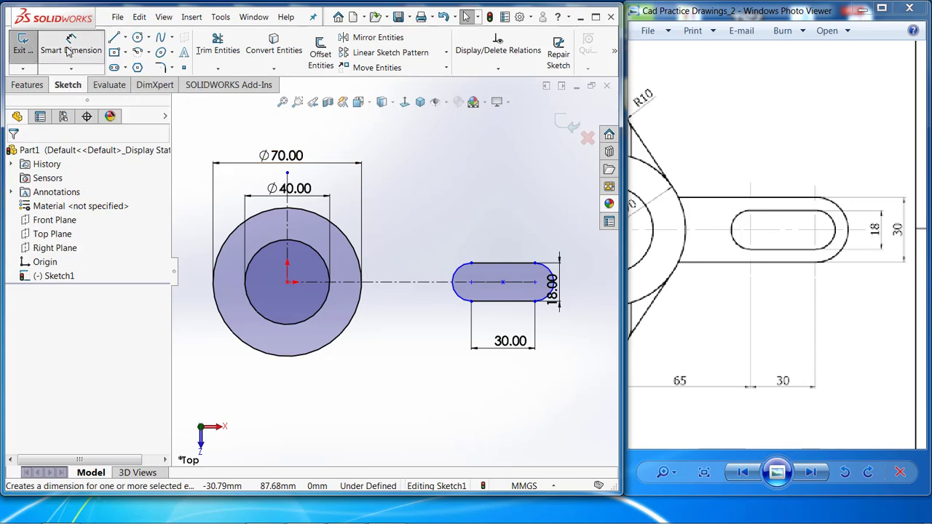
pyautogui.click(465, 295)
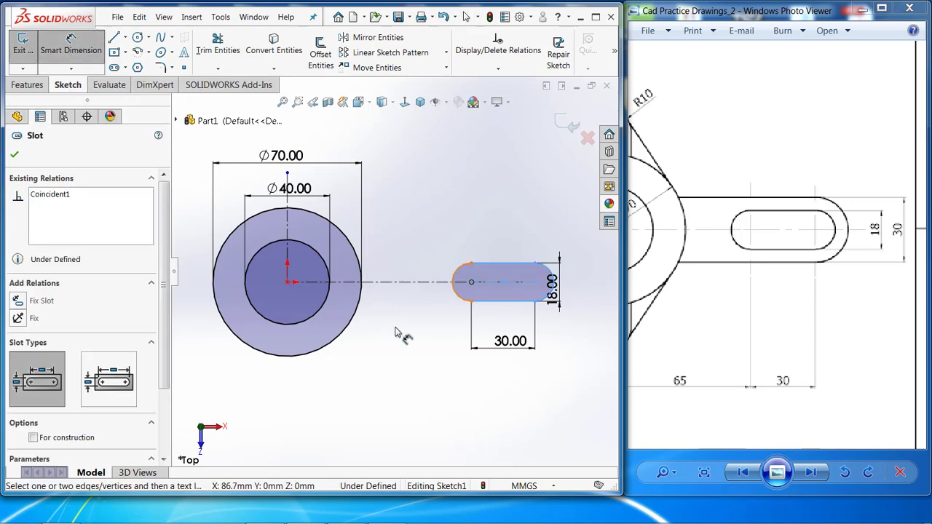
pyautogui.click(289, 284)
pyautogui.click(389, 402)
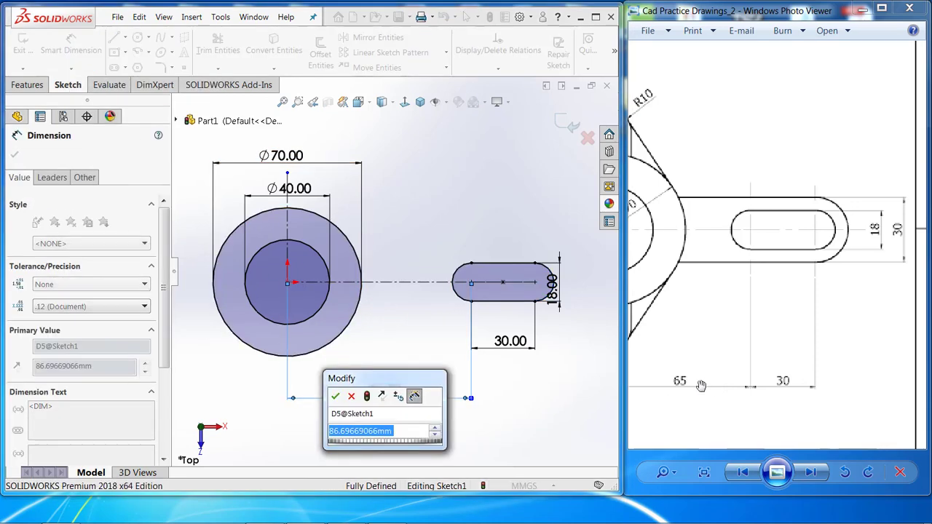
pyautogui.moveTo(686, 381); pyautogui.dragTo(737, 363)
pyautogui.scroll(-2, 737, 364)
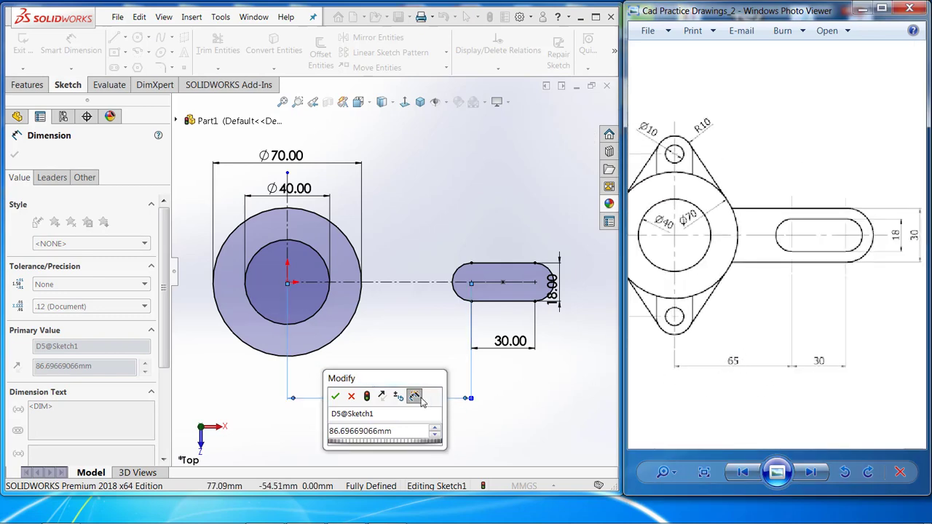
pyautogui.doubleClick(387, 433)
pyautogui.write('65')
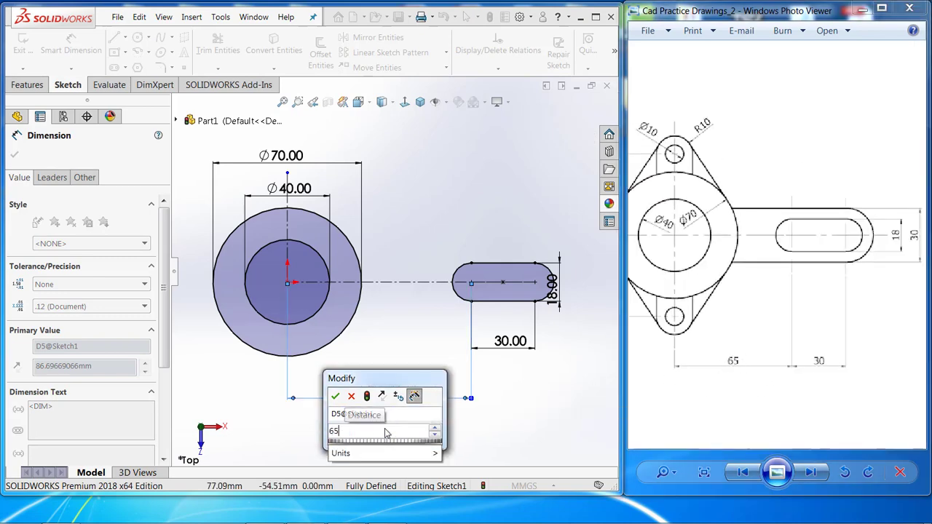
pyautogui.press('Return')
pyautogui.press('Escape')
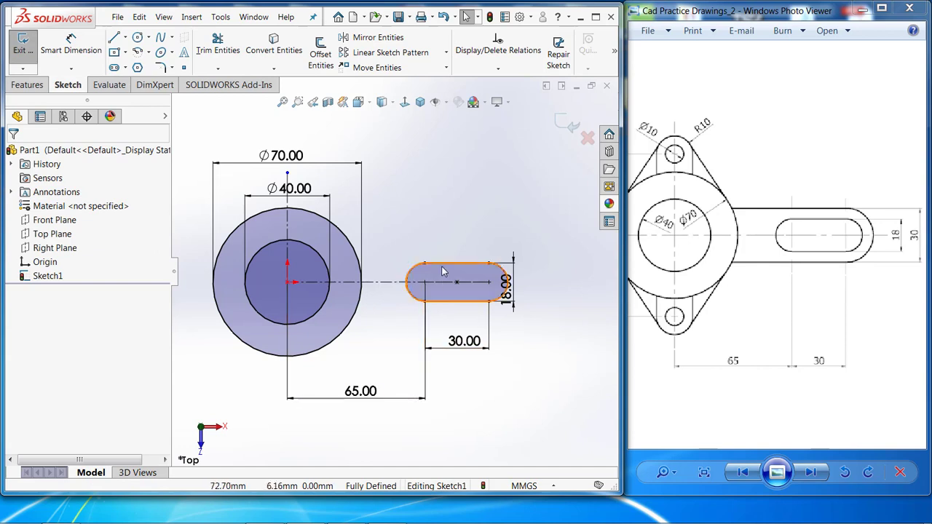
# Step: Sketch the arm outline around the slot from the outer circle: two lines about 65 mm long joined by an end arc of about 17 mm radius
pyautogui.scroll(-1, 460, 268)
pyautogui.scroll(1, 408, 270)
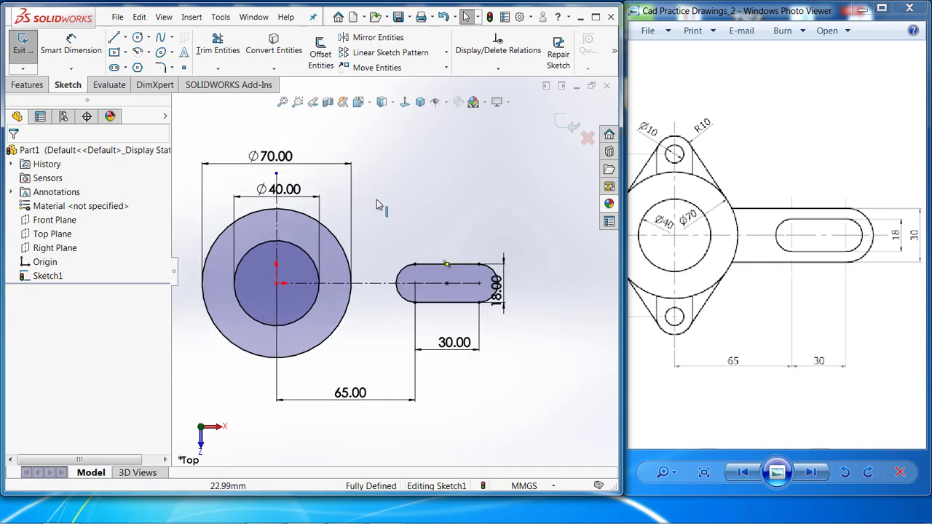
pyautogui.click(114, 38)
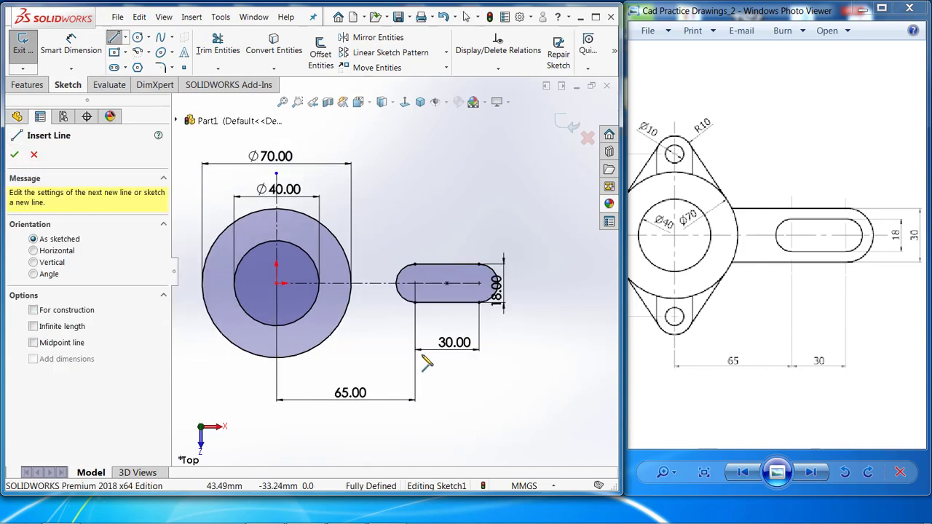
pyautogui.click(341, 247)
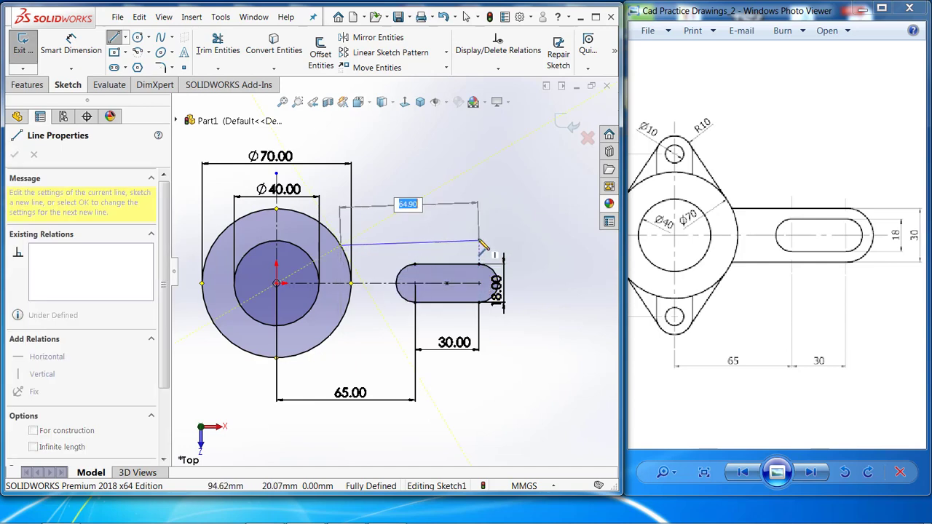
pyautogui.click(480, 246)
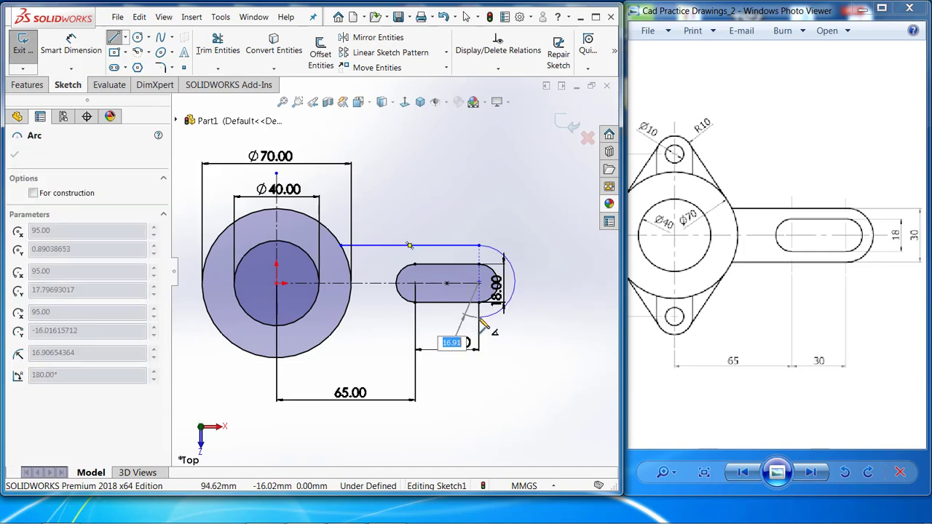
pyautogui.click(480, 317)
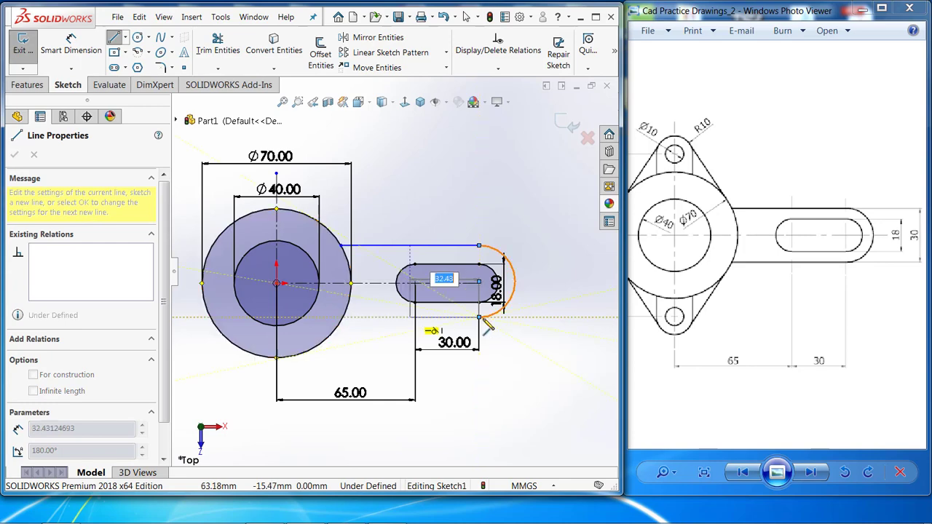
pyautogui.click(341, 321)
pyautogui.press('Escape')
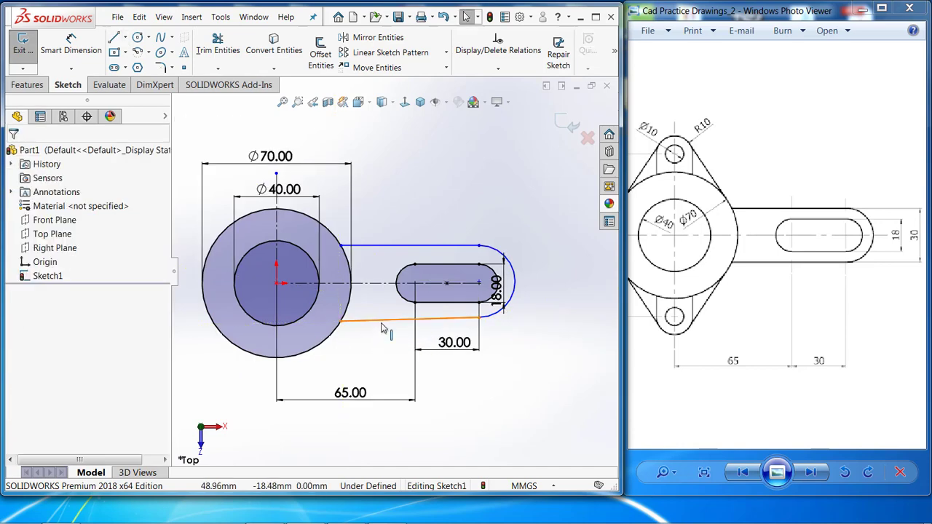
# Step: Make the arm's lower line horizontal and equal in length to its upper line
pyautogui.click(383, 321)
pyautogui.click(417, 272)
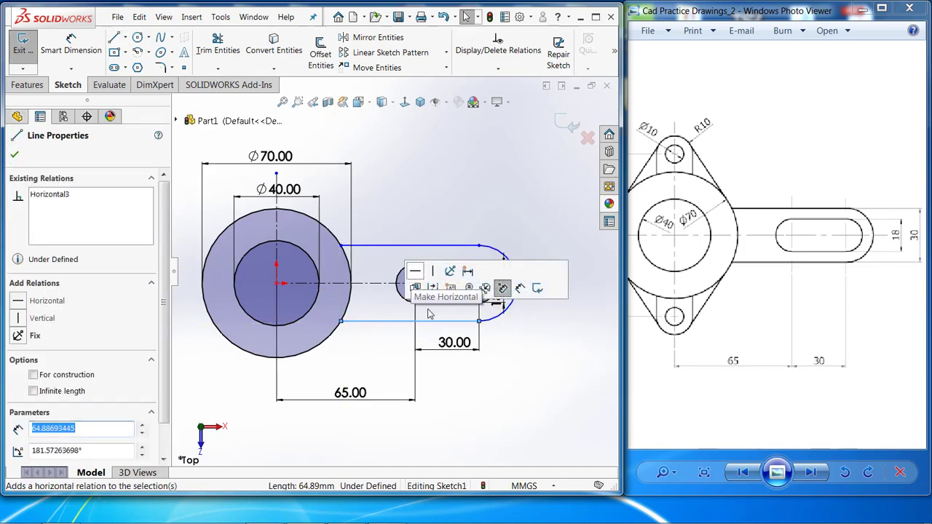
pyautogui.keyDown('ctrl'); pyautogui.click(455, 248); pyautogui.keyUp('ctrl')
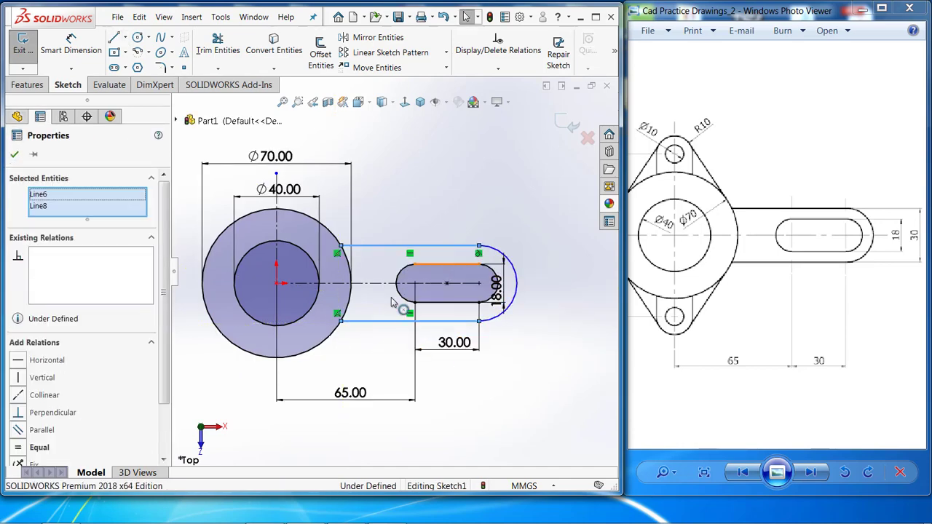
pyautogui.click(19, 448)
pyautogui.click(521, 212)
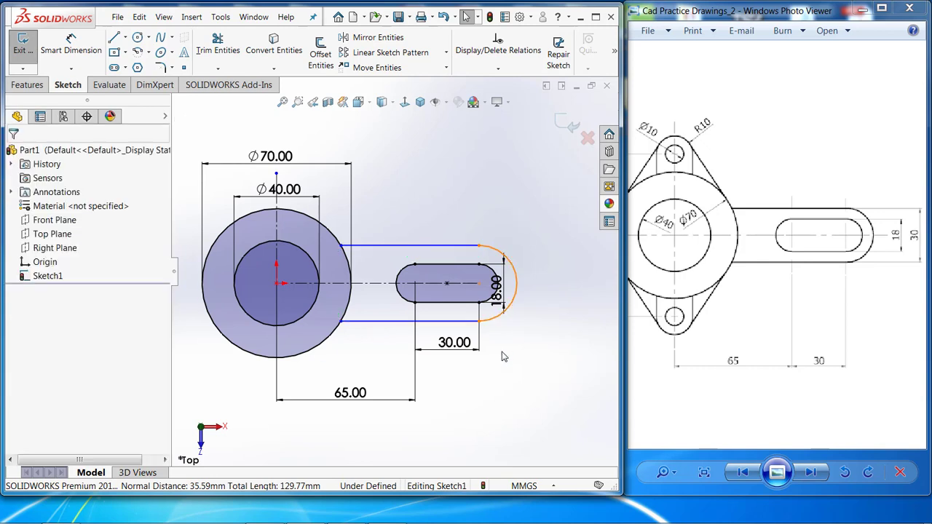
# Step: Make the arm's end arc tangent to its lower line and check the arc's endpoints
pyautogui.moveTo(472, 315); pyautogui.dragTo(470, 313)
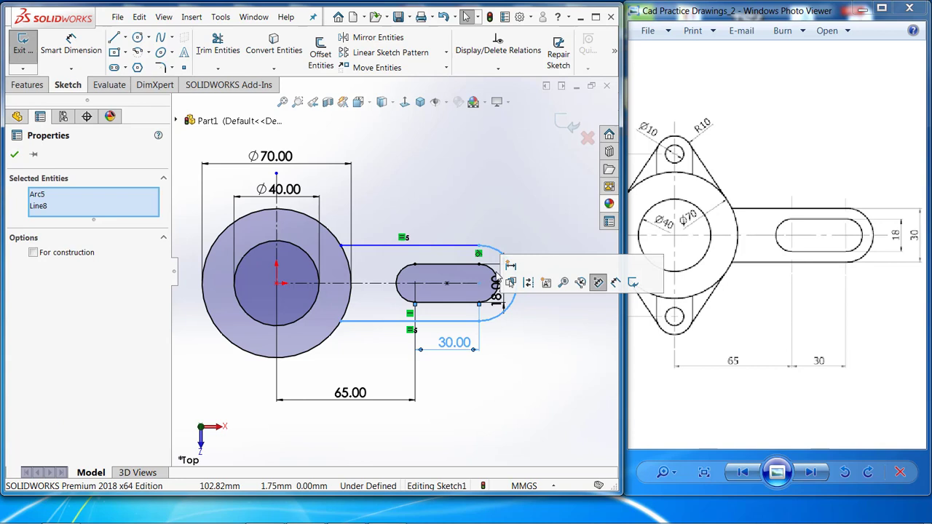
pyautogui.click(517, 351)
pyautogui.click(479, 321)
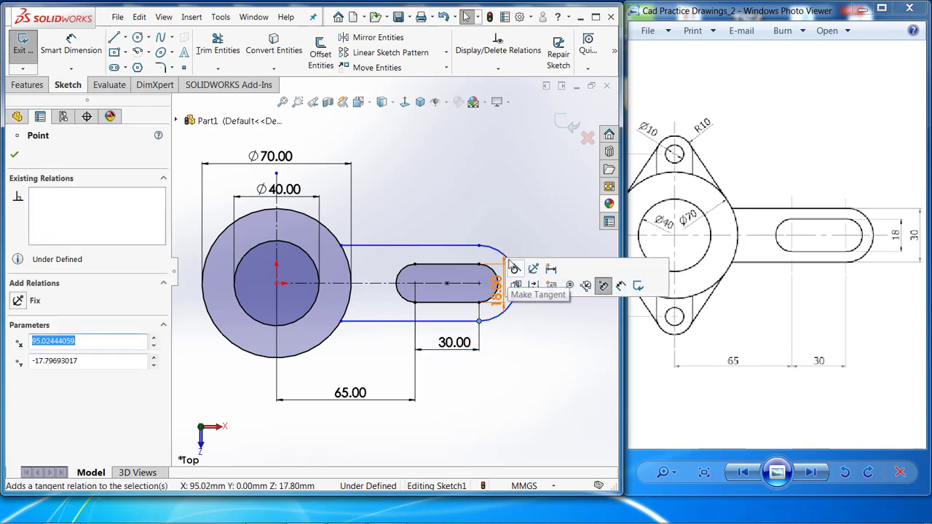
pyautogui.click(479, 246)
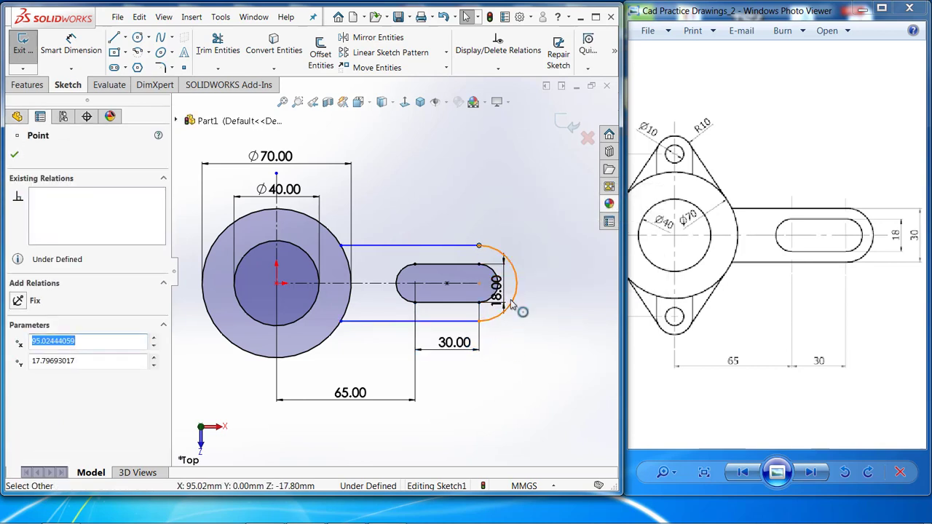
pyautogui.click(533, 305)
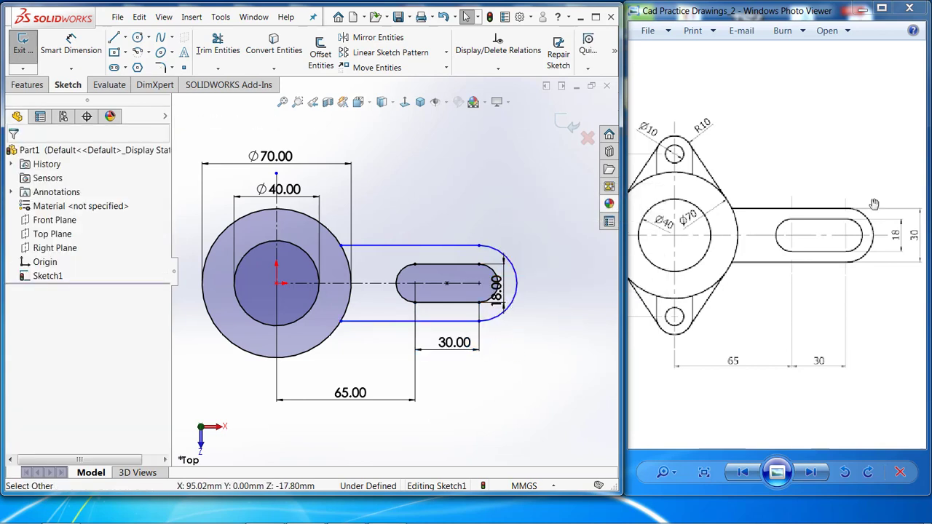
# Step: Dimension the arm's end arc with a radius of 30 mm
pyautogui.click(76, 58)
pyautogui.click(514, 271)
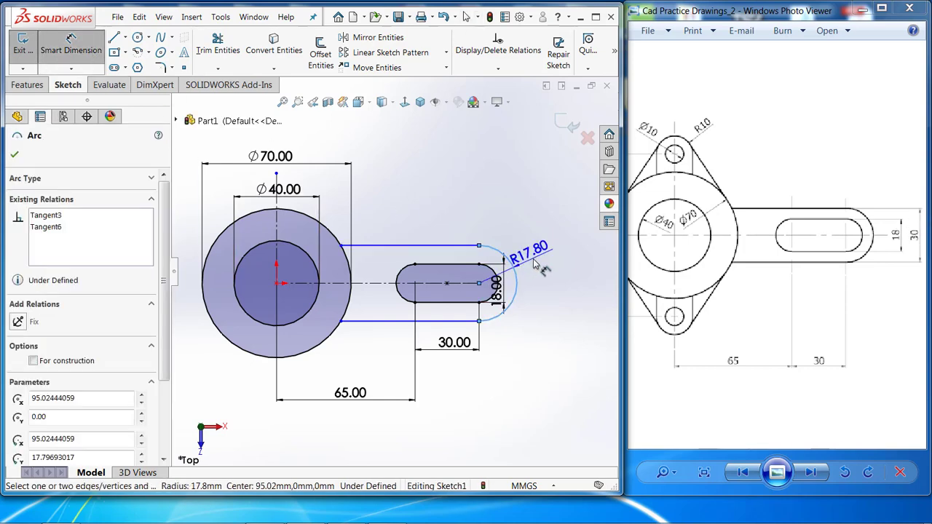
pyautogui.click(541, 250)
pyautogui.write('30')
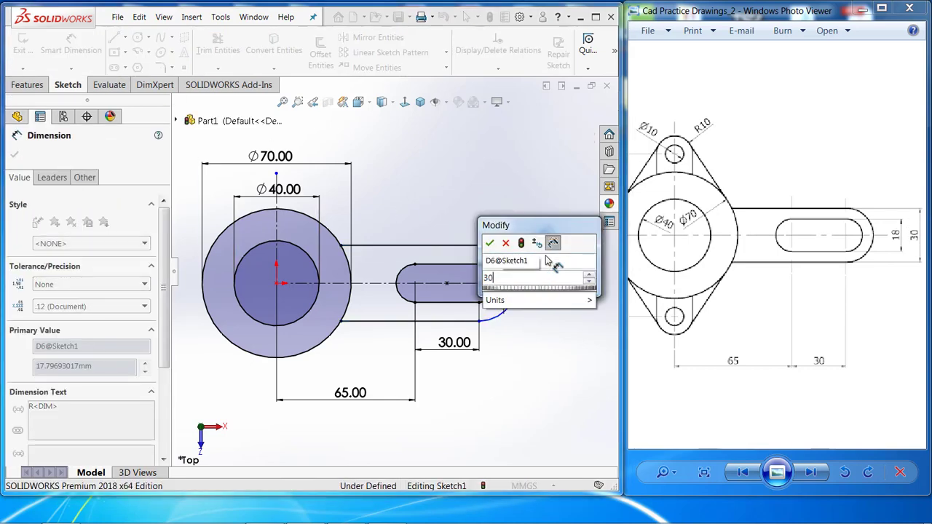
pyautogui.press('Return')
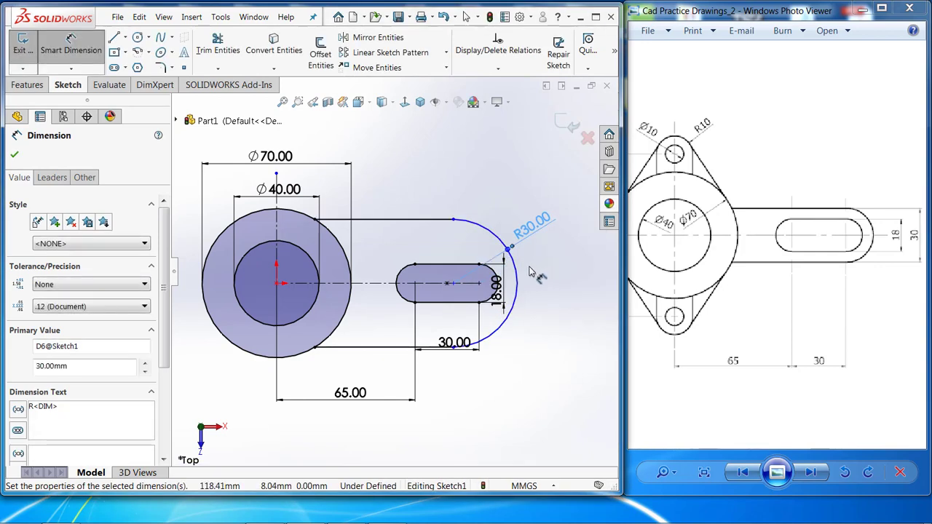
# Step: Change the radius of the arm's end arc to 15 mm
pyautogui.doubleClick(528, 230)
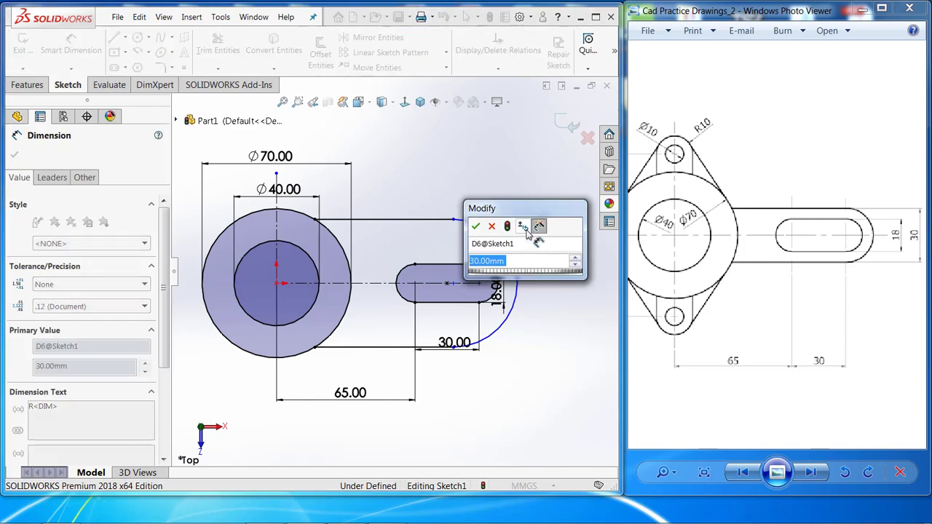
pyautogui.write('15')
pyautogui.press('Return')
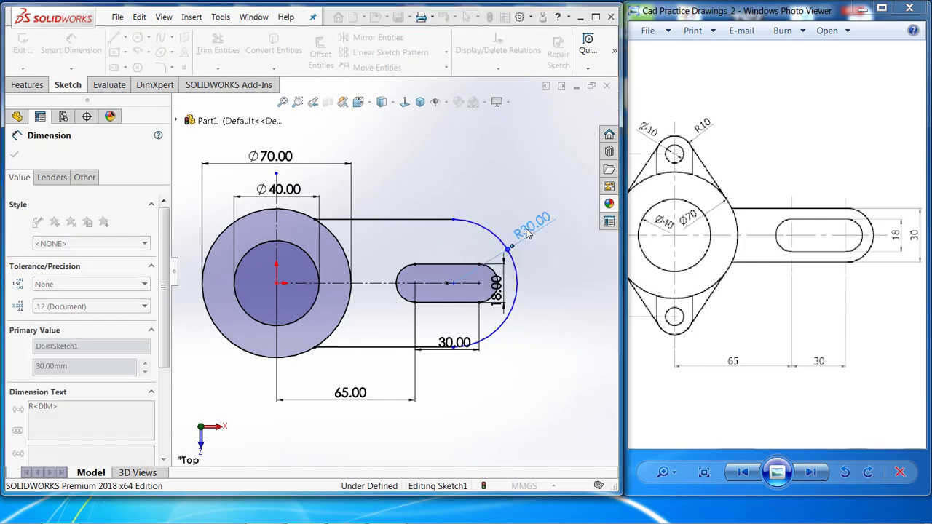
pyautogui.press('Escape')
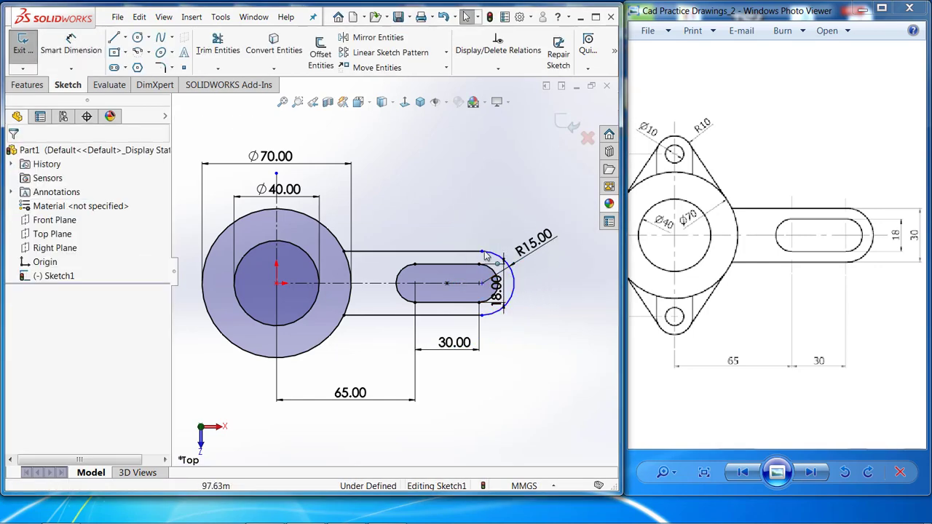
# Step: Pull the arm's end arc clear of the slot and make its centre coincident with the slot's outer arc centre
pyautogui.moveTo(482, 251)
pyautogui.mouseDown()
pyautogui.moveTo(457, 256)
pyautogui.moveTo(508, 258)
pyautogui.moveTo(447, 252)
pyautogui.moveTo(533, 264)
pyautogui.mouseUp()
pyautogui.click(528, 303)
pyautogui.scroll(-5, 532, 285)
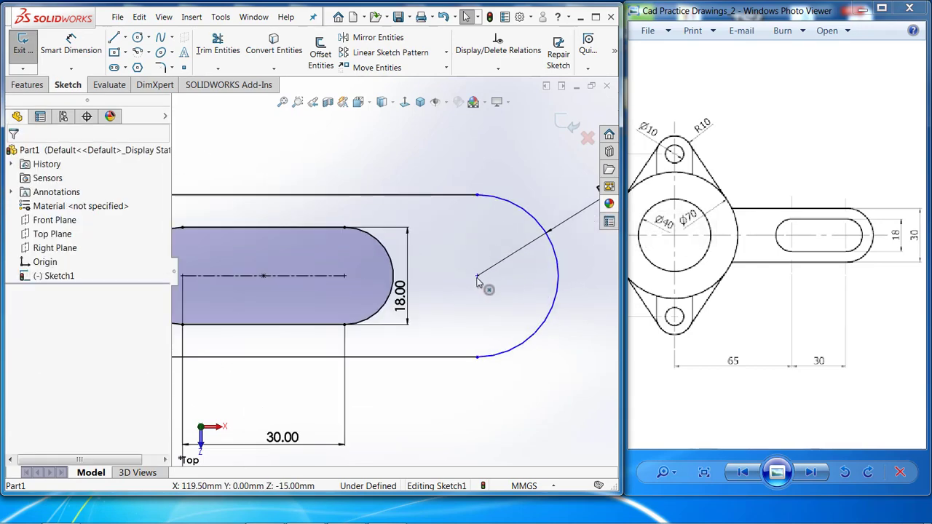
pyautogui.click(479, 279)
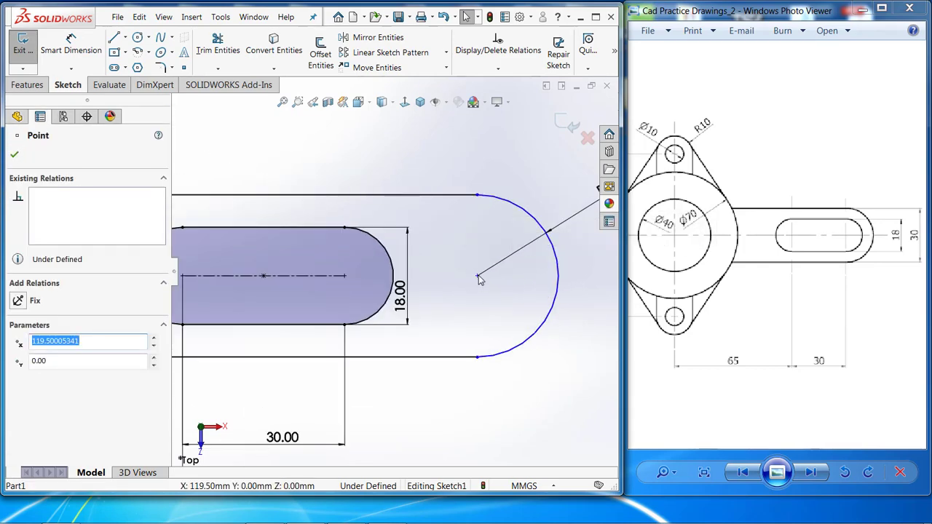
pyautogui.click(479, 285)
pyautogui.click(477, 276)
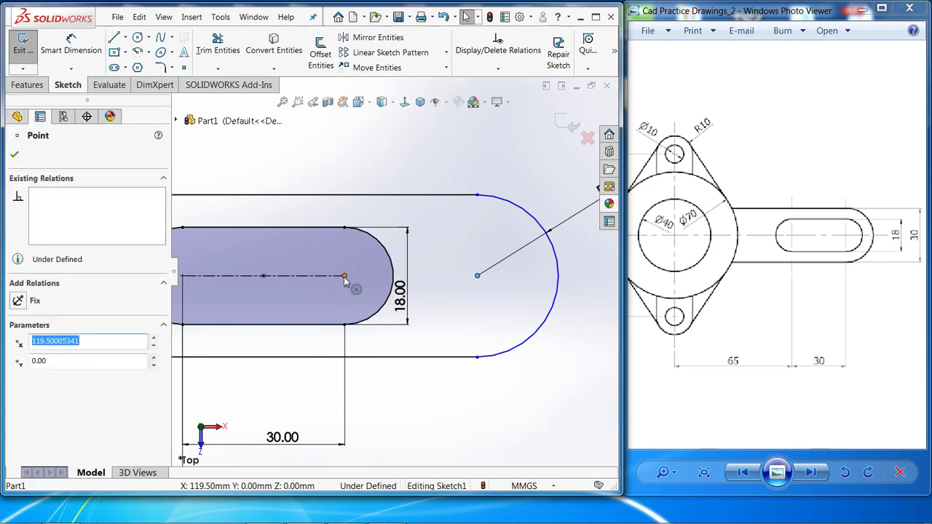
pyautogui.keyDown('ctrl'); pyautogui.click(344, 277); pyautogui.keyUp('ctrl')
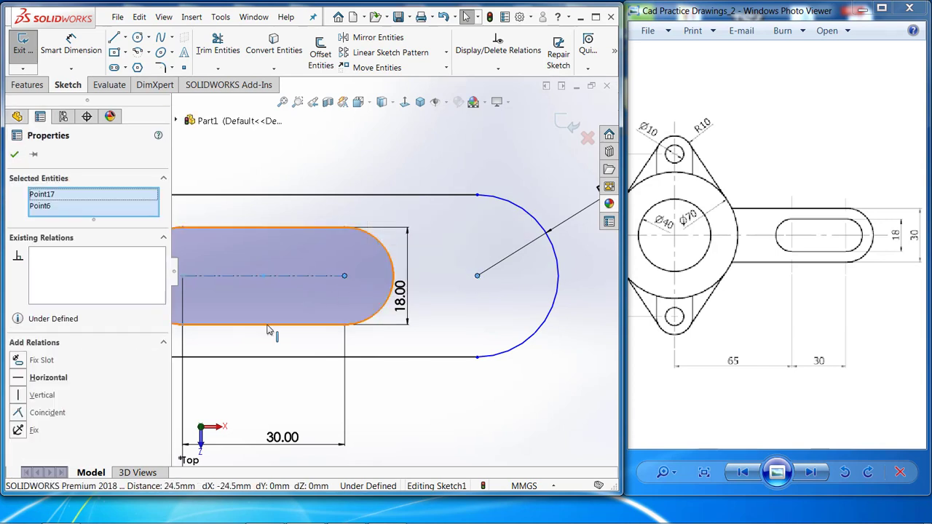
pyautogui.click(18, 413)
pyautogui.scroll(4, 416, 182)
pyautogui.click(365, 209)
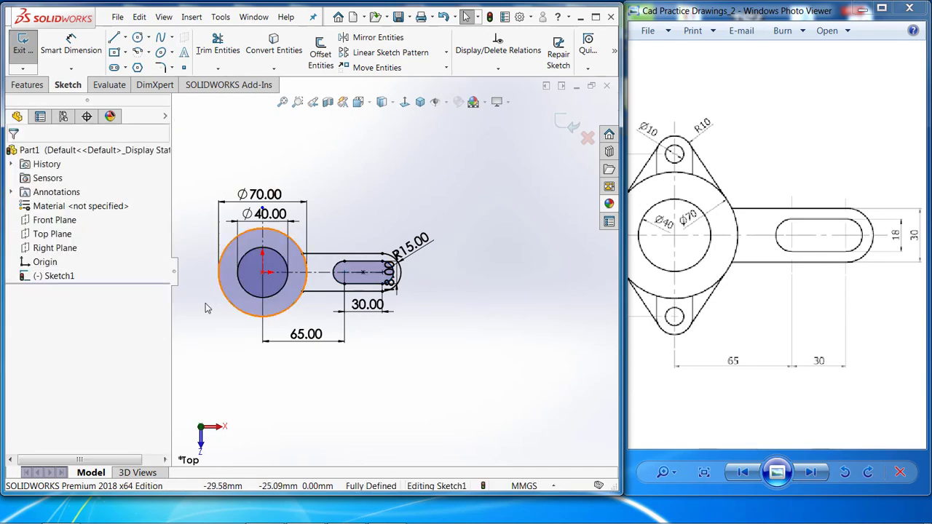
# Step: Move the 40 mm and 70 mm diameter dimensions below the concentric circles to clear the vertical centerline's upper end
pyautogui.scroll(-2, 206, 306)
pyautogui.scroll(-1, 213, 223)
pyautogui.scroll(-3, 311, 136)
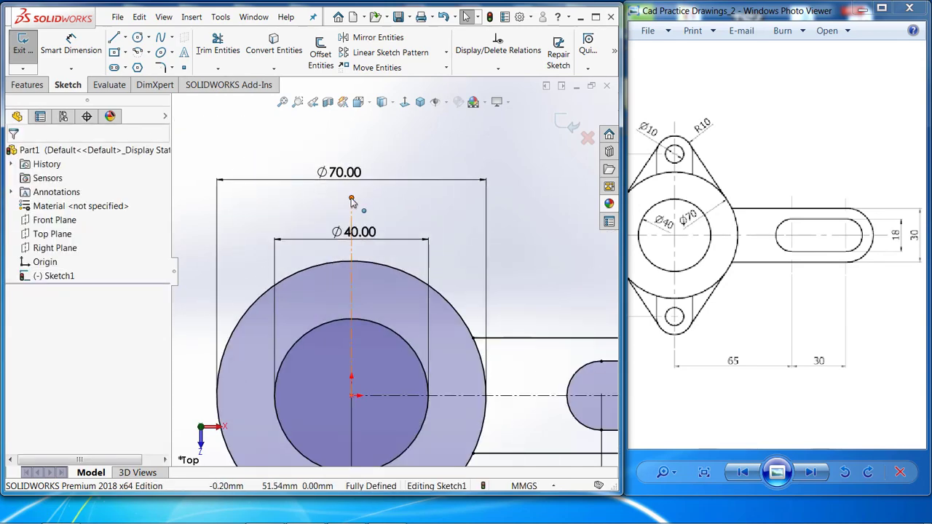
pyautogui.click(352, 201)
pyautogui.scroll(3, 364, 202)
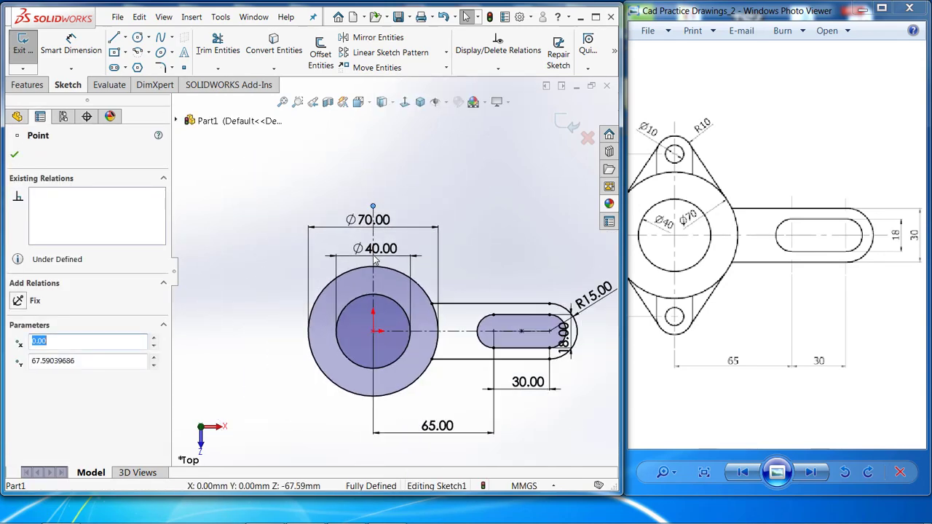
pyautogui.moveTo(374, 255); pyautogui.dragTo(379, 436)
pyautogui.moveTo(380, 225); pyautogui.dragTo(389, 459)
# Step: Shorten the vertical centerline so its upper endpoint lies about 53 mm above the origin
pyautogui.scroll(-1, 380, 217)
pyautogui.click(372, 208)
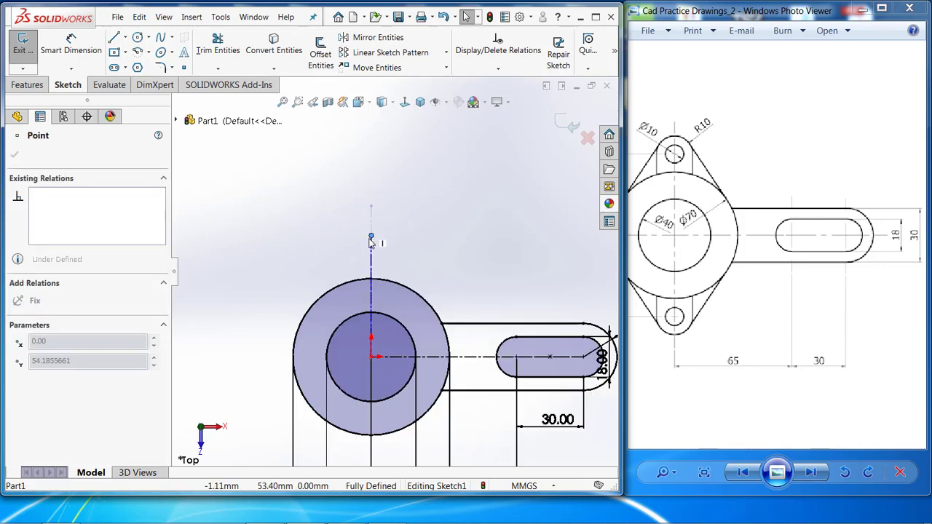
pyautogui.scroll(-2, 371, 242)
# Step: Consult the upper lug on the reference drawing and sketch a circle about 15.5 mm in diameter on the vertical centerline's upper endpoint
pyautogui.click(685, 169)
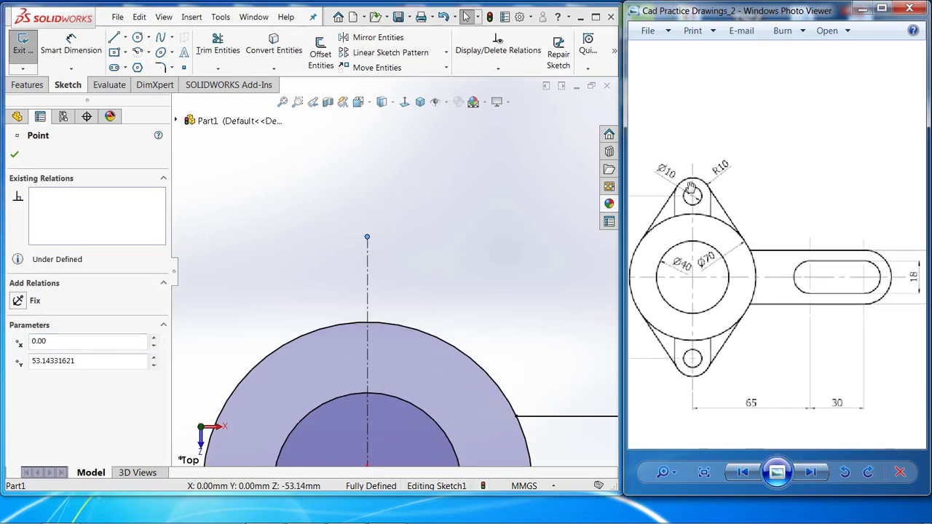
pyautogui.scroll(3, 687, 186)
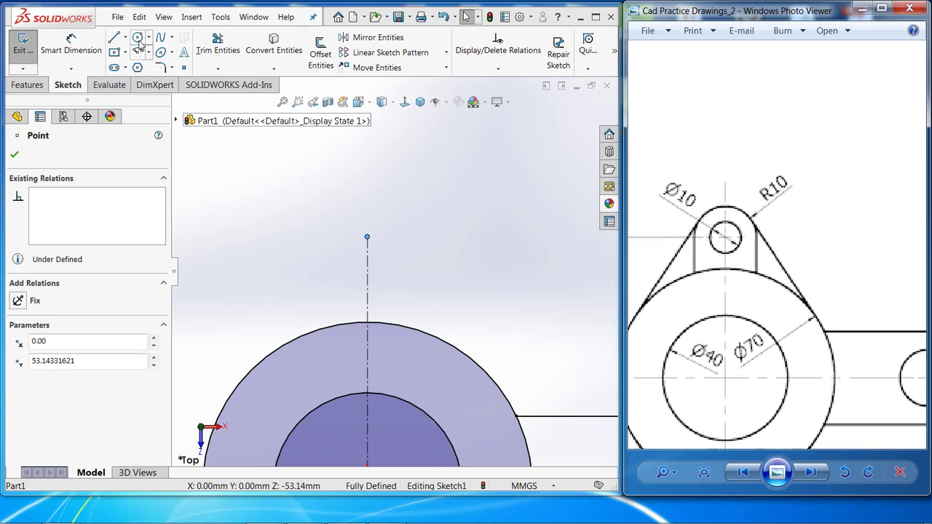
pyautogui.click(137, 36)
pyautogui.click(368, 237)
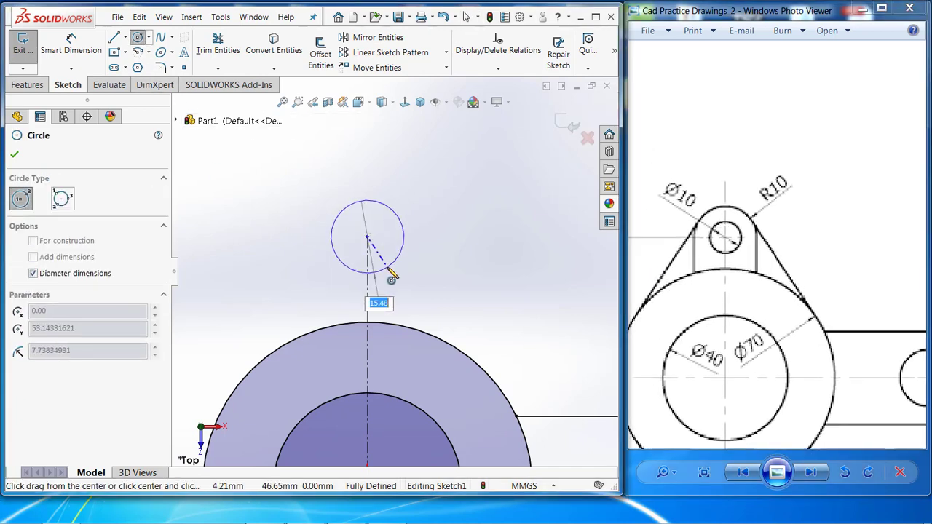
pyautogui.click(387, 267)
# Step: Dimension the lug hole circle with a diameter of 10 mm
pyautogui.click(86, 56)
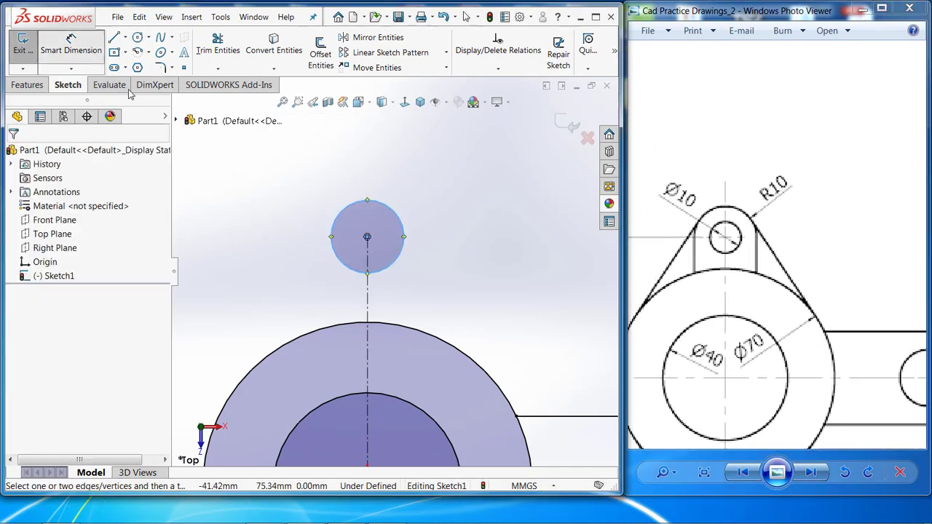
pyautogui.click(364, 208)
pyautogui.click(386, 186)
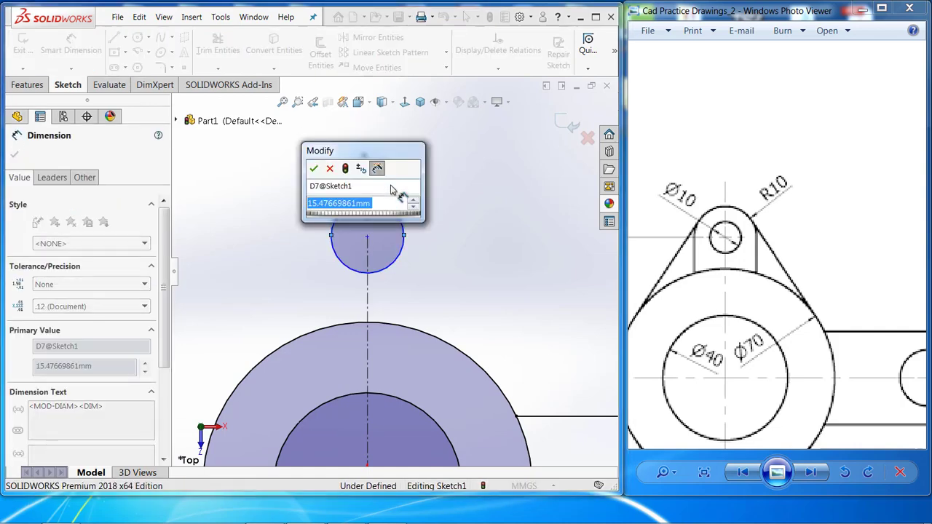
pyautogui.write('10')
pyautogui.press('Return')
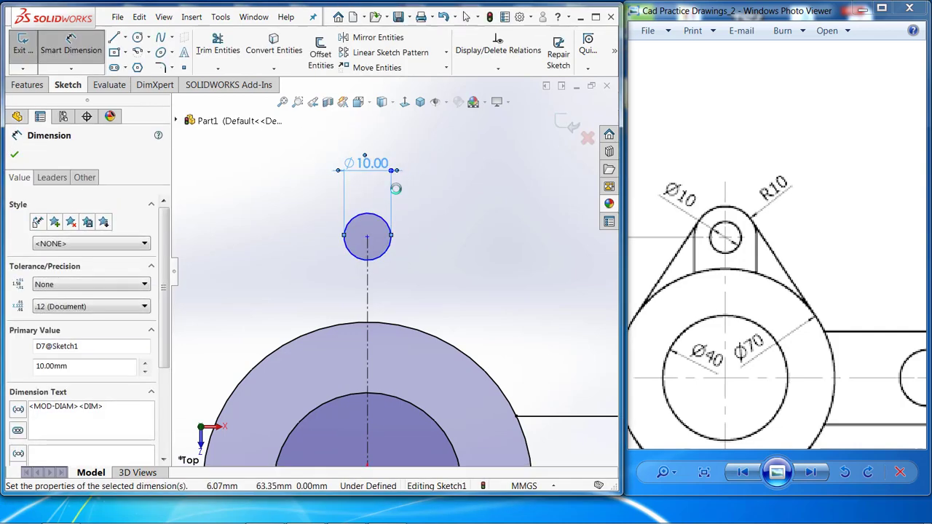
pyautogui.press('Escape')
# Step: Sketch the upper lug outline from the 70 mm circle as a left side line, a tangent arc about 13 mm in radius, and a right side line
pyautogui.click(114, 38)
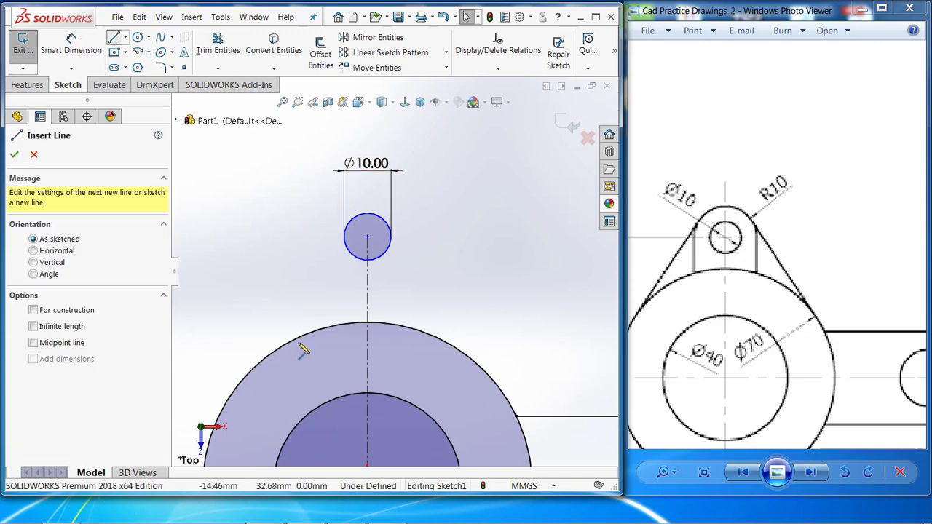
pyautogui.click(229, 397)
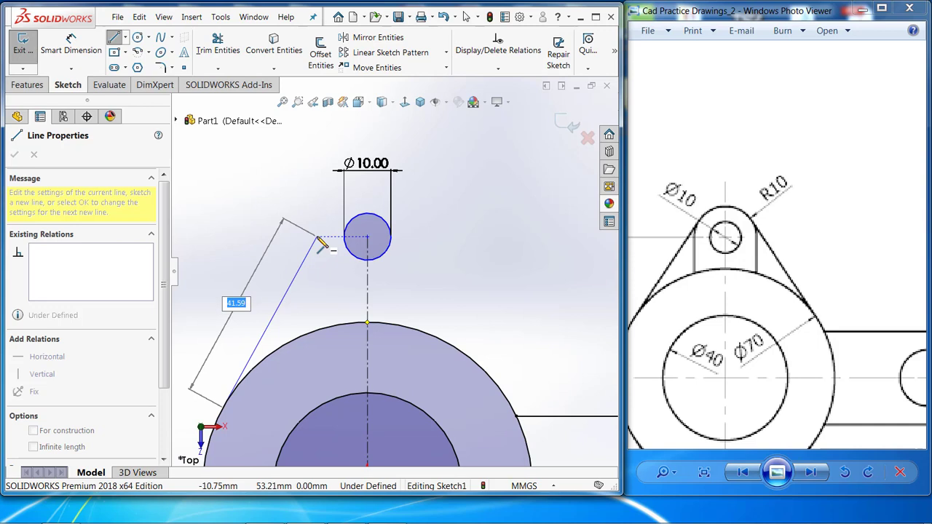
pyautogui.click(312, 222)
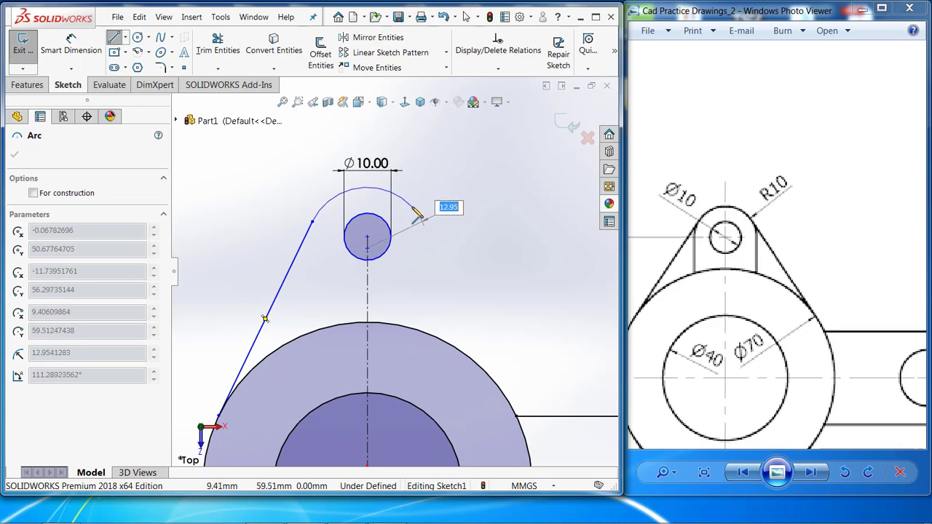
pyautogui.click(412, 207)
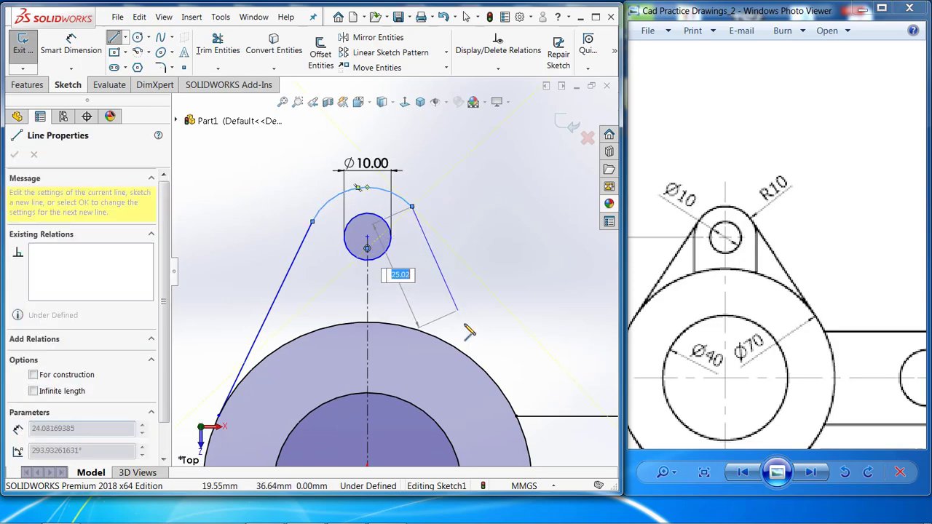
pyautogui.click(492, 378)
pyautogui.press('Escape')
pyautogui.press('Escape')
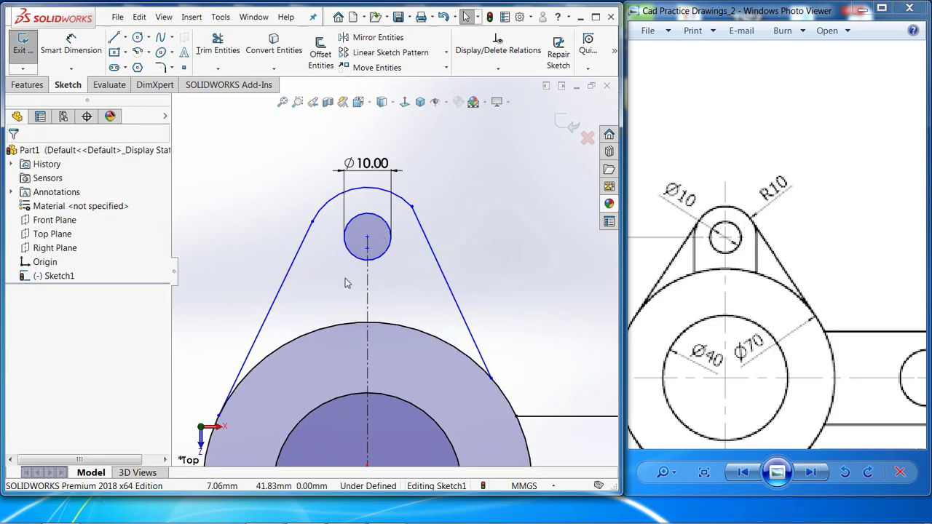
# Step: Make the lug's two slanted side lines equal in length and the right line tangent to the top arc
pyautogui.click(300, 253)
pyautogui.keyDown('ctrl'); pyautogui.click(437, 262); pyautogui.keyUp('ctrl')
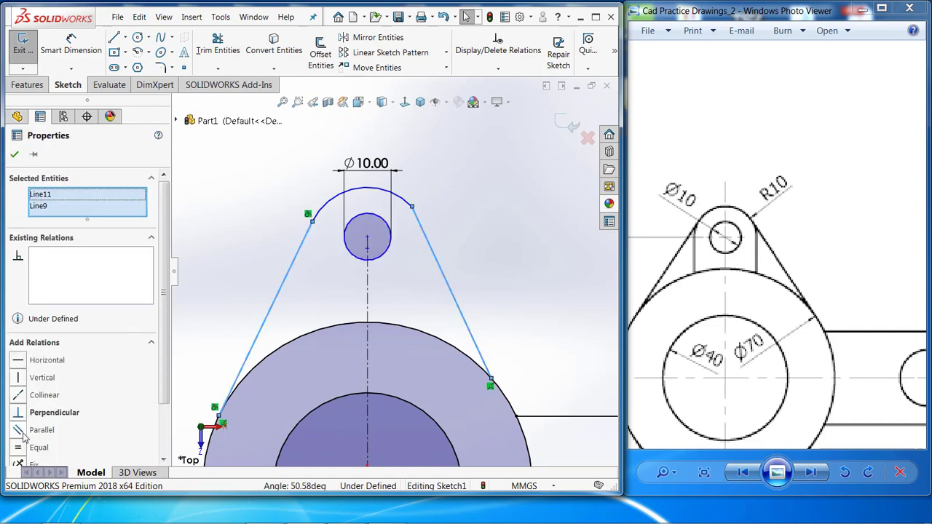
pyautogui.click(413, 208)
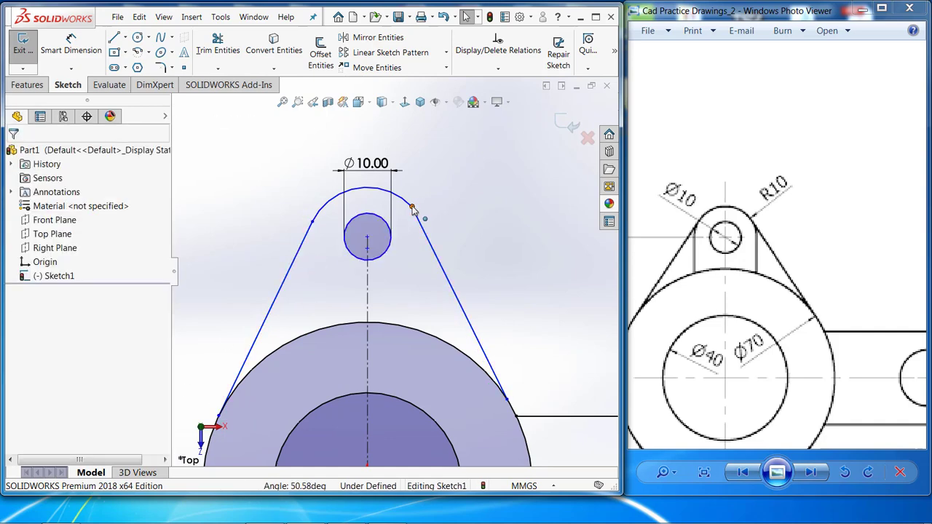
pyautogui.click(446, 154)
pyautogui.click(447, 241)
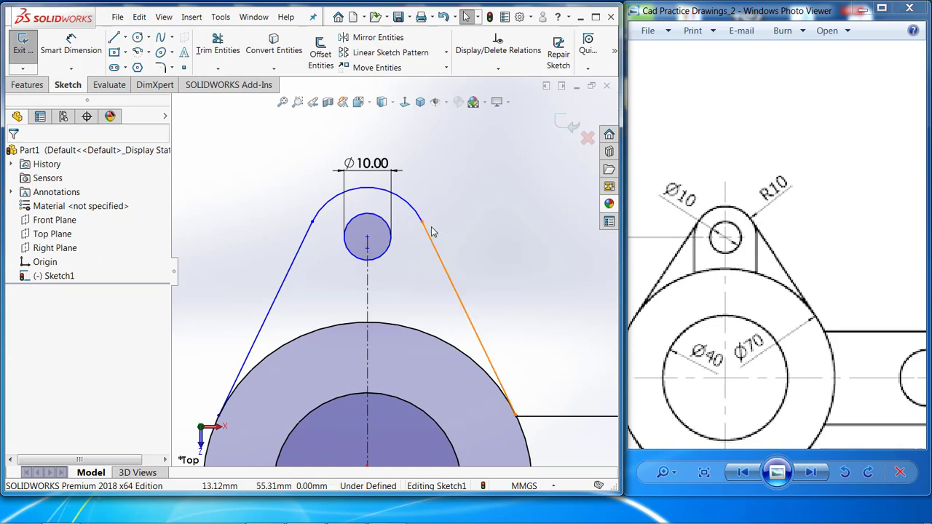
pyautogui.click(430, 233)
pyautogui.keyDown('ctrl'); pyautogui.click(302, 248); pyautogui.keyUp('ctrl')
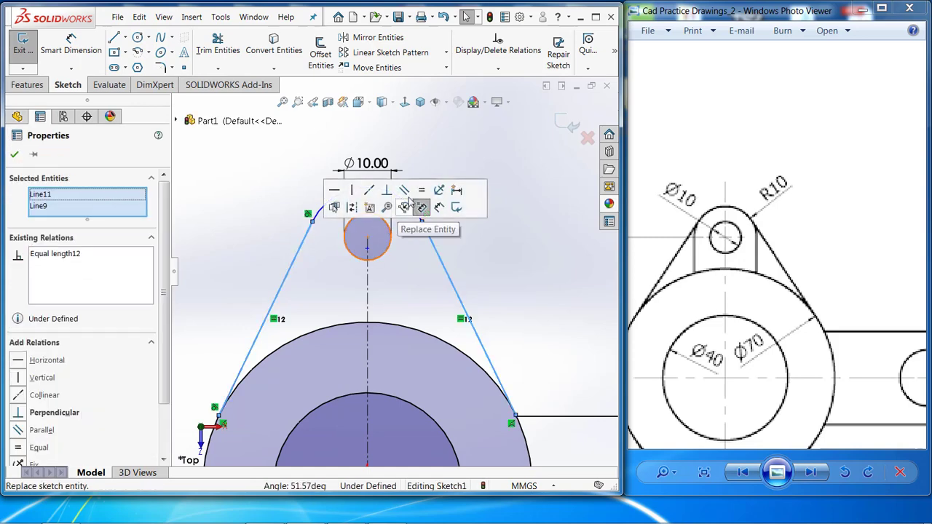
pyautogui.click(493, 263)
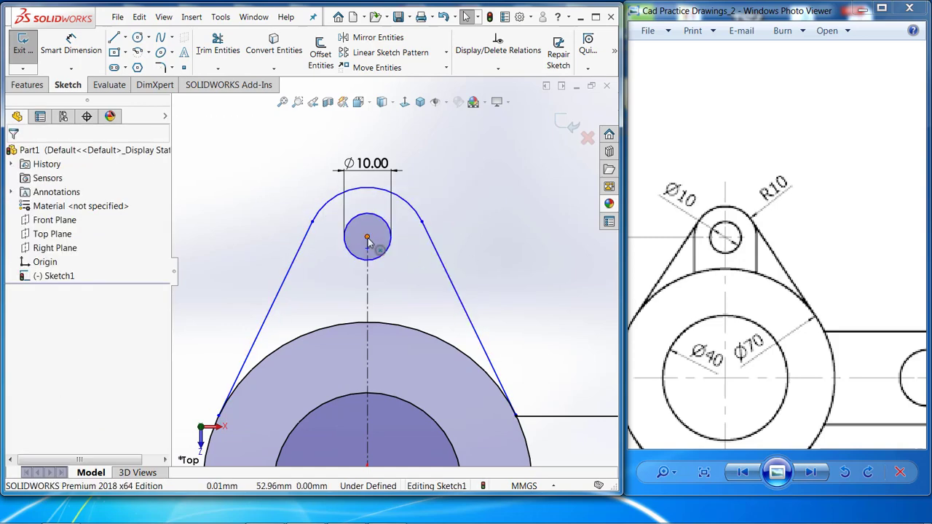
# Step: Shift the lug hole circle slightly down the vertical centerline, near the top arc's centre
pyautogui.scroll(-3, 369, 242)
pyautogui.scroll(2, 453, 233)
pyautogui.click(397, 244)
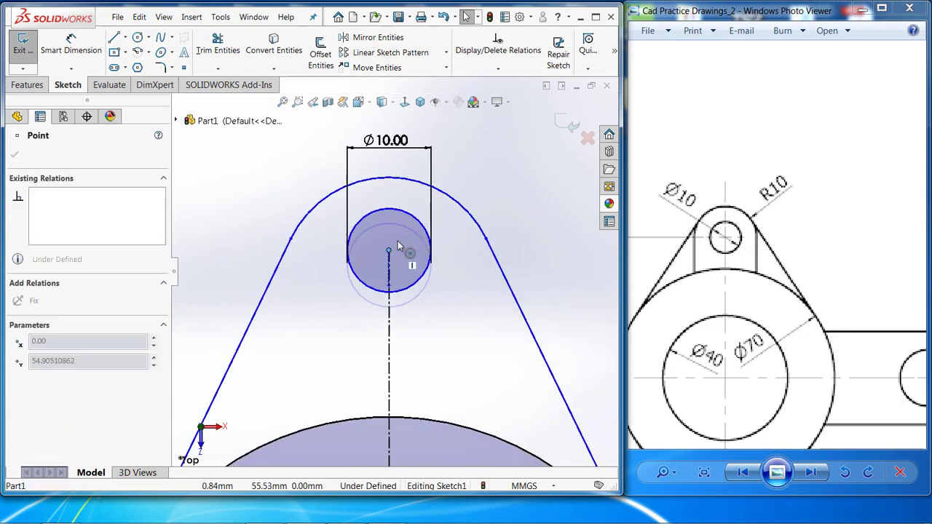
pyautogui.moveTo(397, 246); pyautogui.dragTo(390, 306)
pyautogui.moveTo(387, 258); pyautogui.dragTo(388, 277)
pyautogui.scroll(4, 485, 227)
pyautogui.click(466, 241)
pyautogui.scroll(-2, 463, 247)
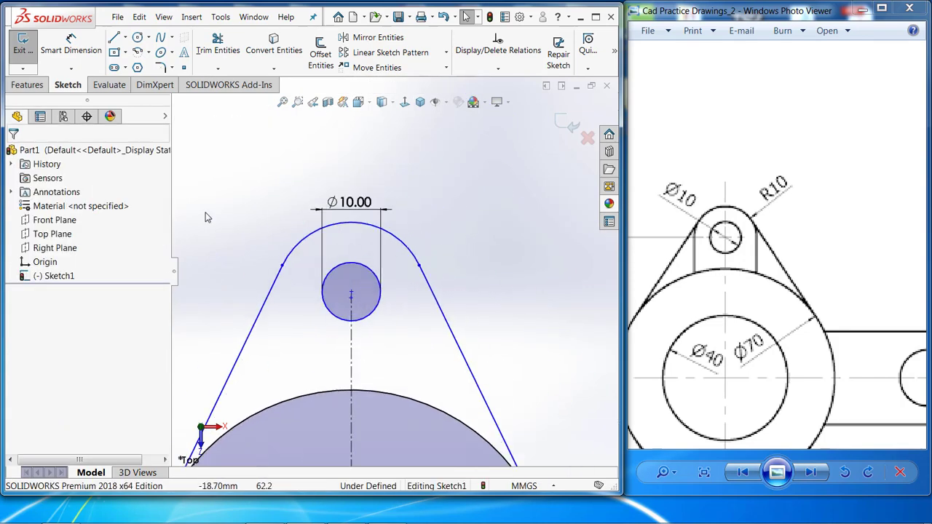
# Step: Dimension the lug's top arc with a radius of 10 mm
pyautogui.click(71, 43)
pyautogui.click(301, 244)
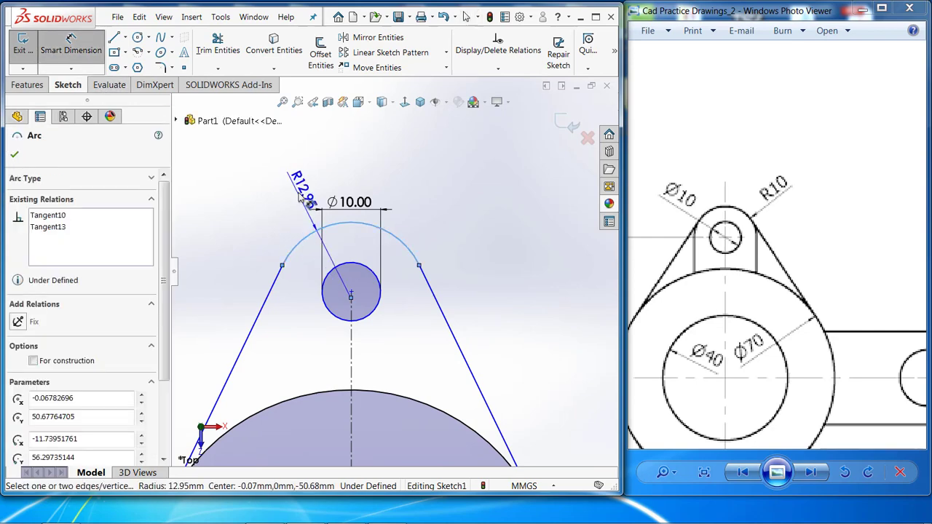
pyautogui.click(300, 198)
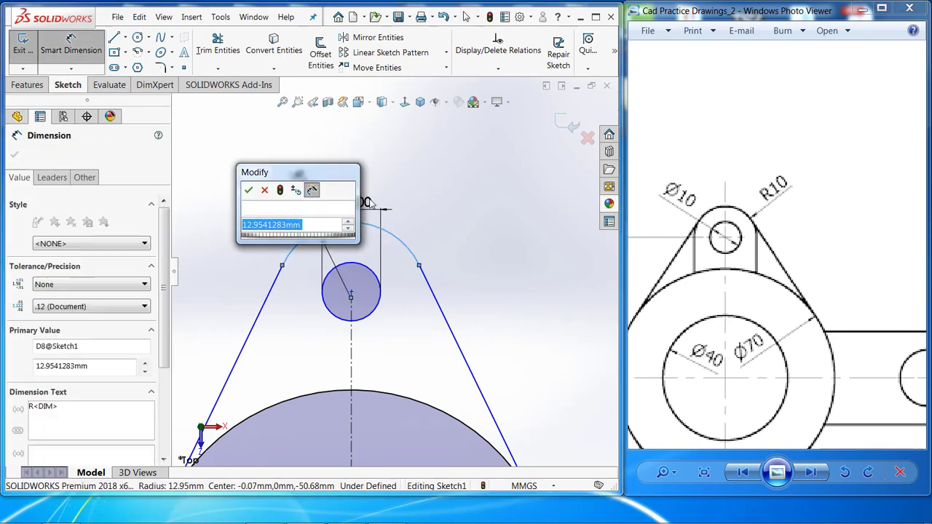
pyautogui.write('10')
pyautogui.press('Return')
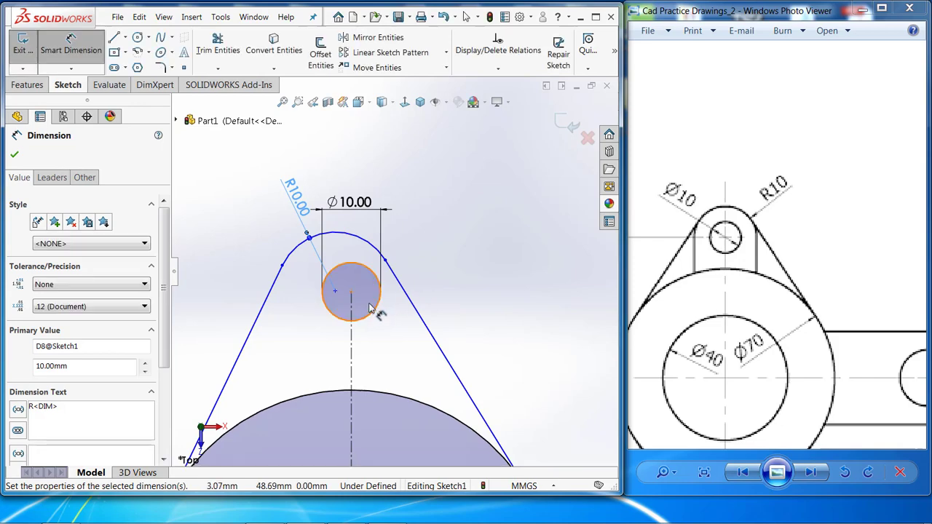
pyautogui.press('Escape')
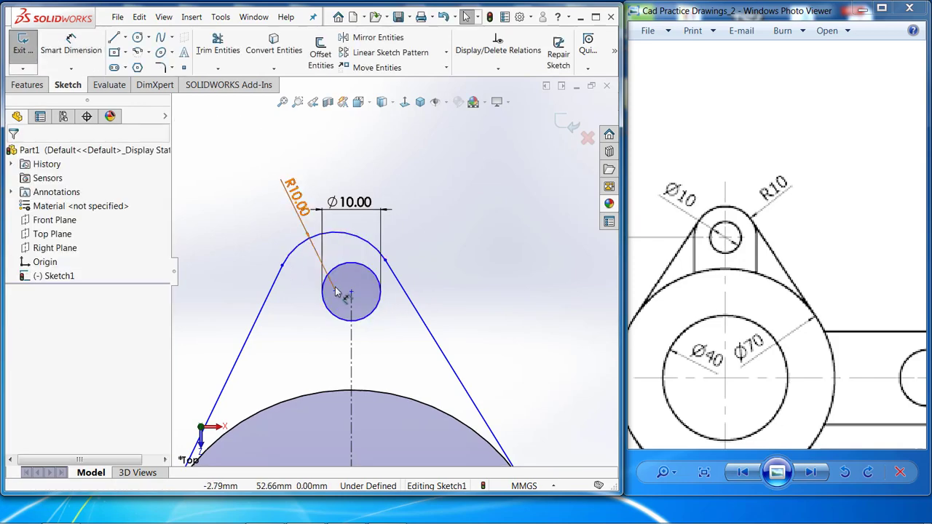
# Step: Pull the top arc's centre clear of the lug hole and merge it with the hole's centre point
pyautogui.moveTo(352, 291); pyautogui.dragTo(352, 237)
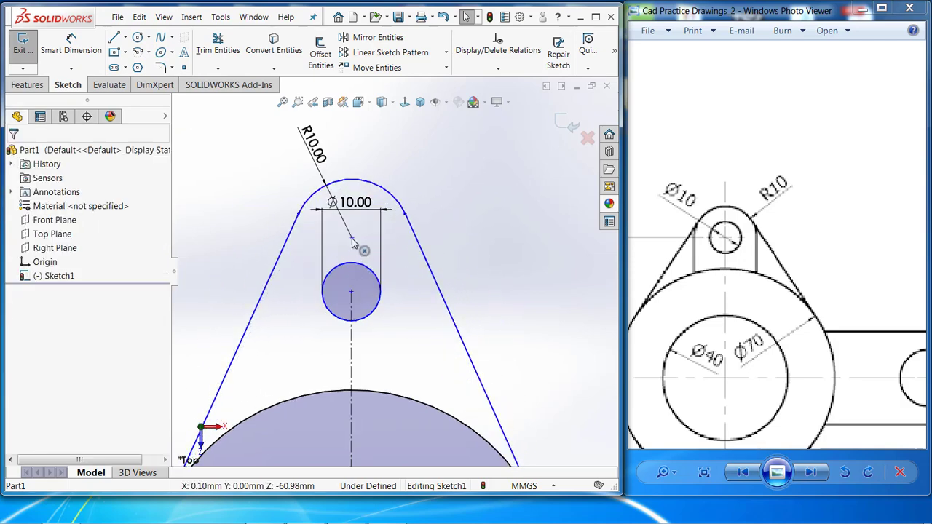
pyautogui.click(352, 238)
pyautogui.keyDown('ctrl'); pyautogui.click(352, 292); pyautogui.keyUp('ctrl')
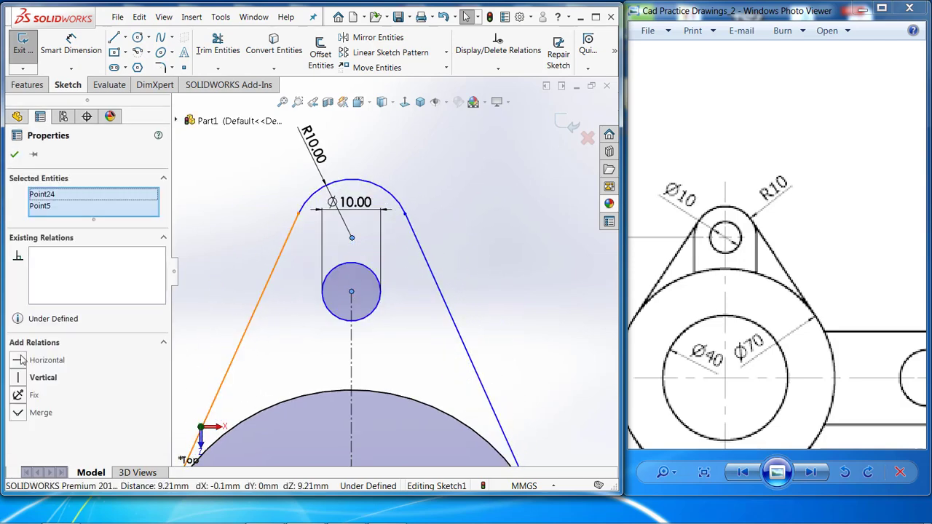
pyautogui.click(17, 413)
pyautogui.scroll(3, 386, 333)
pyautogui.scroll(-1, 394, 335)
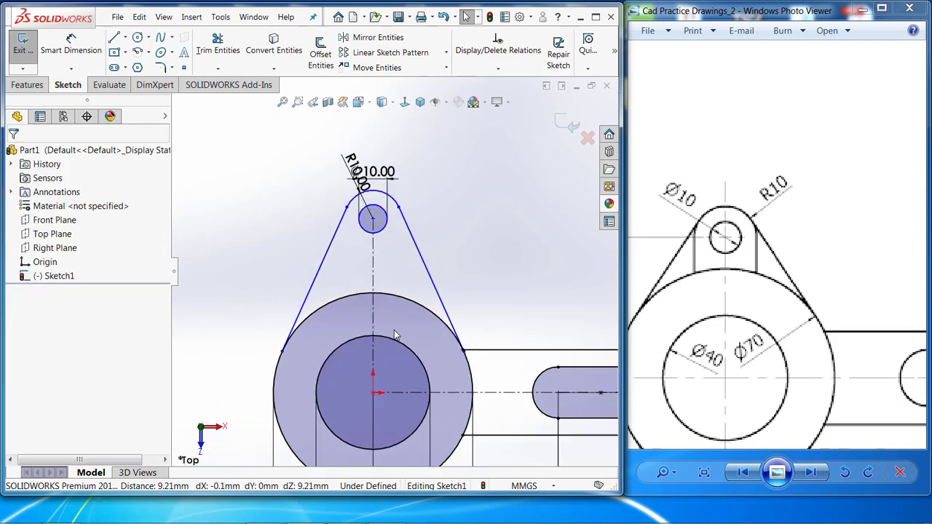
pyautogui.scroll(2, 394, 335)
pyautogui.scroll(2, 582, 246)
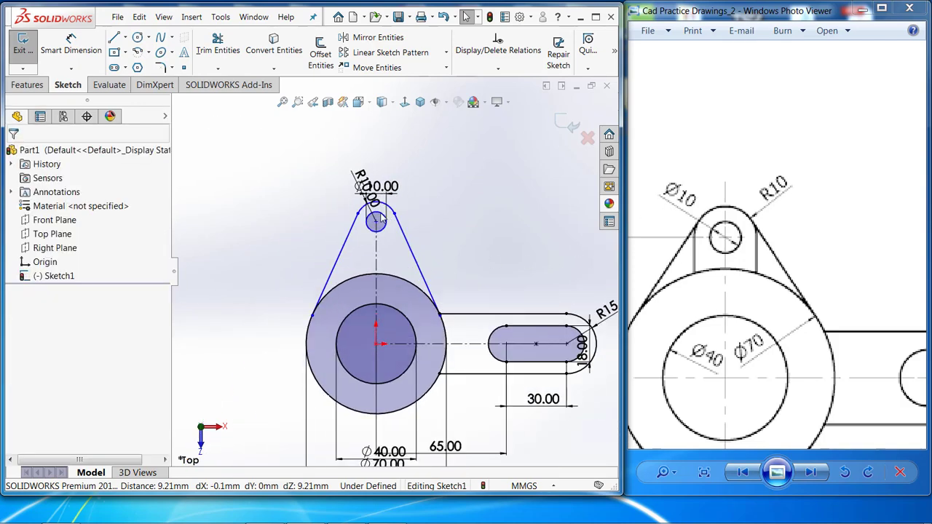
pyautogui.scroll(-3, 415, 233)
pyautogui.click(343, 220)
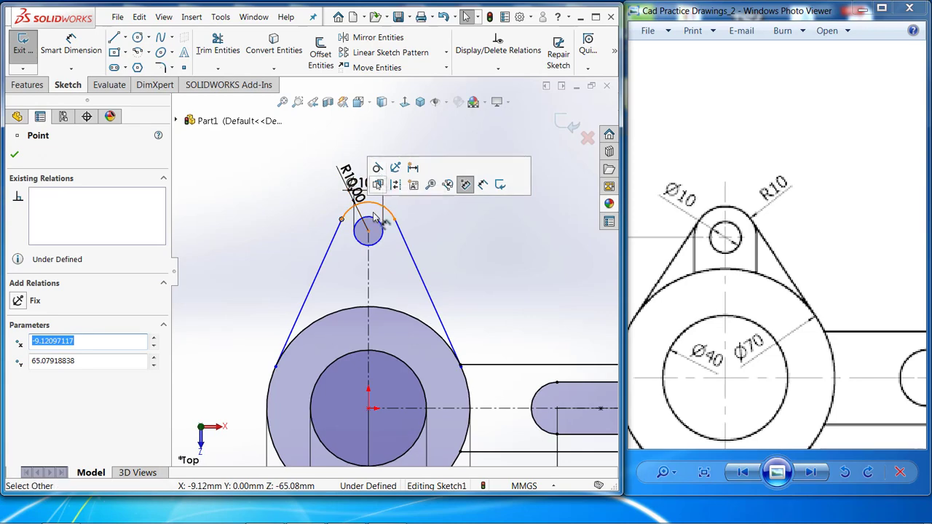
pyautogui.scroll(2, 412, 233)
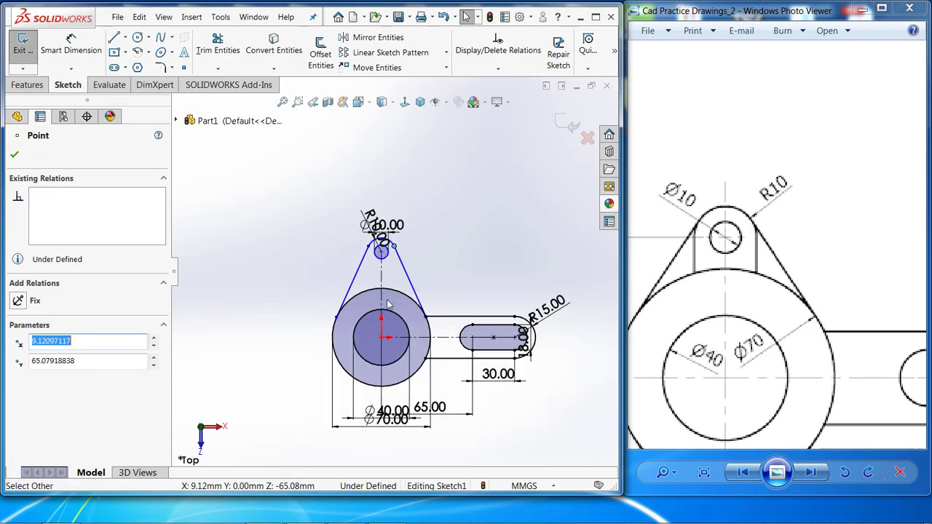
# Step: Consult the lug spacing on the reference drawing and dimension the lug hole's centre 45 mm above the origin
pyautogui.click(71, 45)
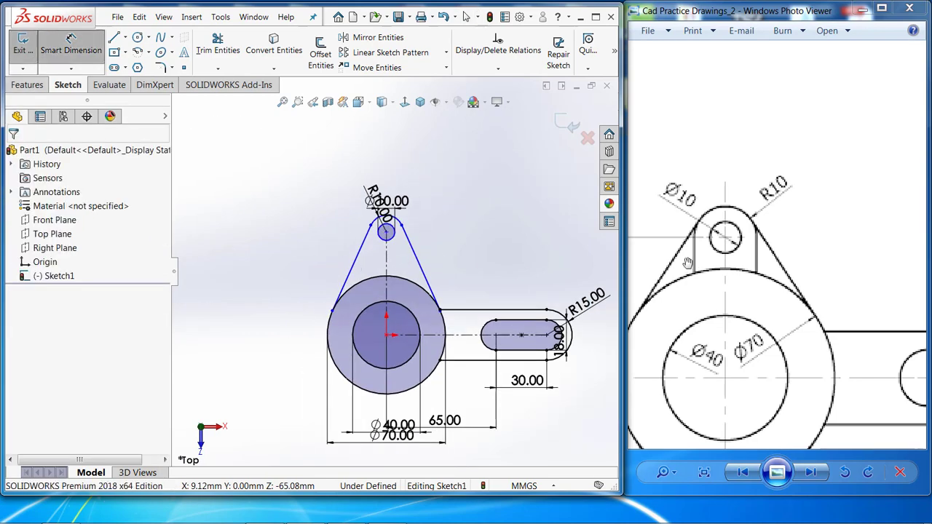
pyautogui.scroll(-2, 714, 306)
pyautogui.scroll(2, 714, 306)
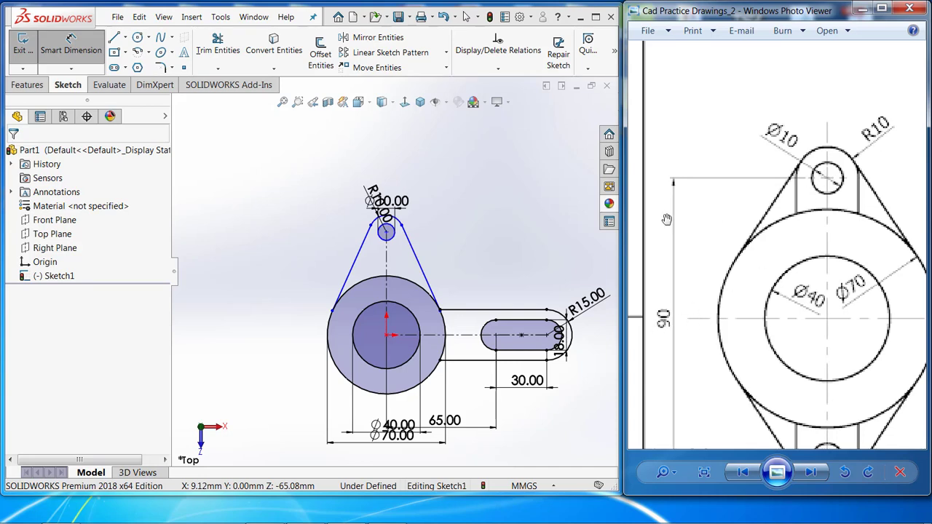
pyautogui.click(388, 233)
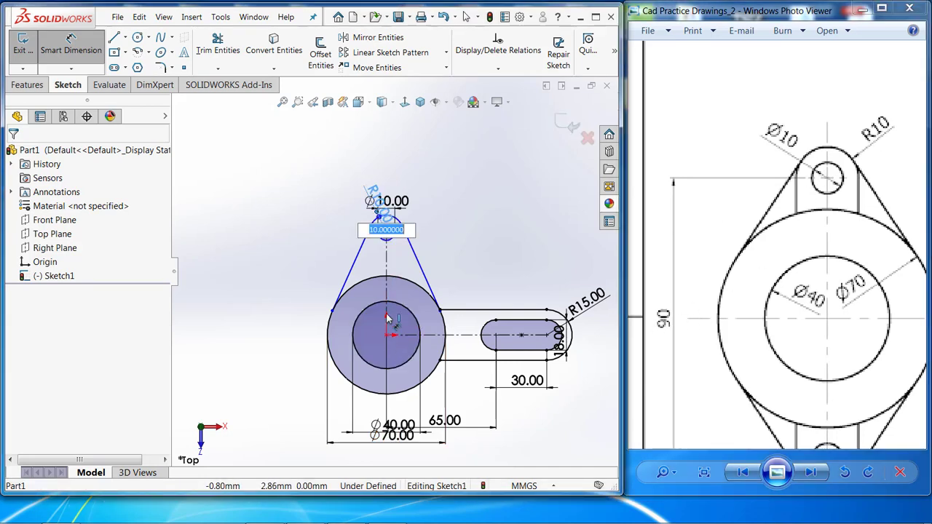
pyautogui.press('Return')
pyautogui.click(387, 232)
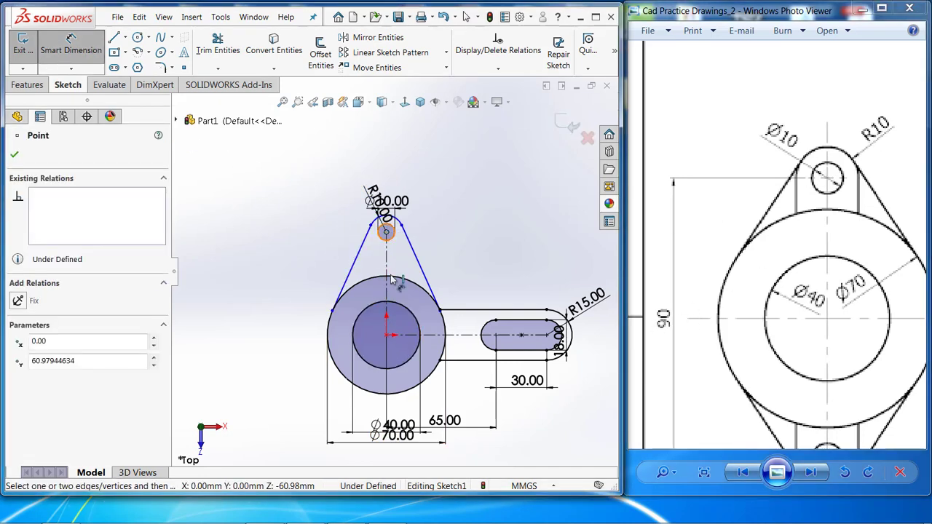
pyautogui.click(386, 337)
pyautogui.click(246, 320)
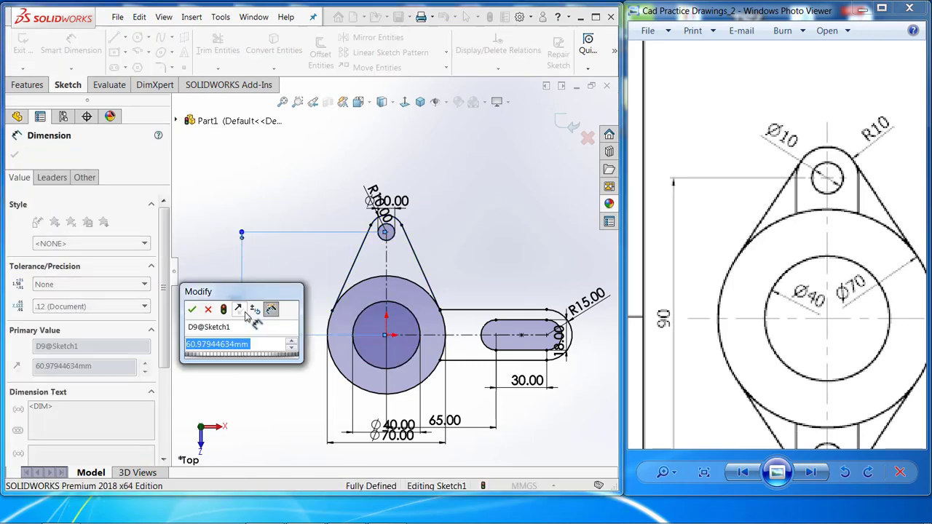
pyautogui.write('45')
pyautogui.press('Return')
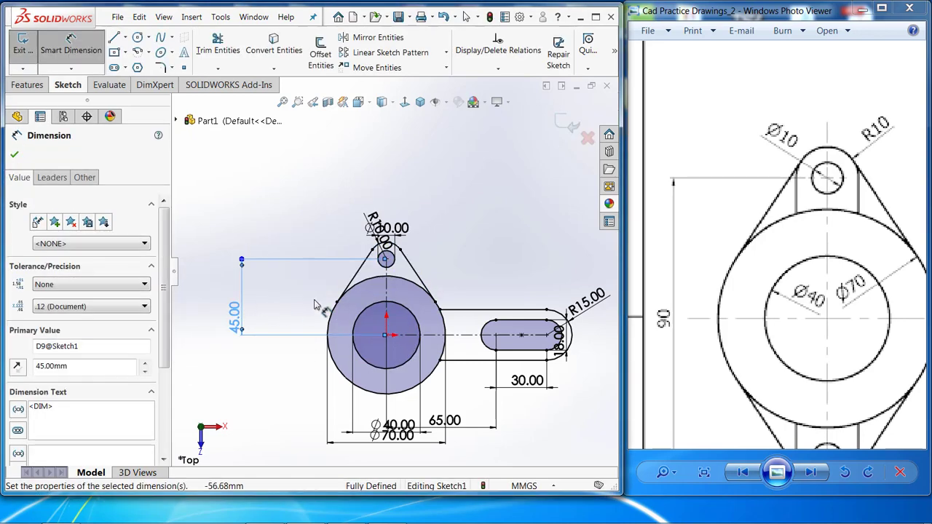
pyautogui.press('Escape')
# Step: Consult the lug's inner edges on the reference drawing and sketch a vertical line from the top arc's left endpoint down to the 70 mm circle
pyautogui.scroll(-5, 404, 262)
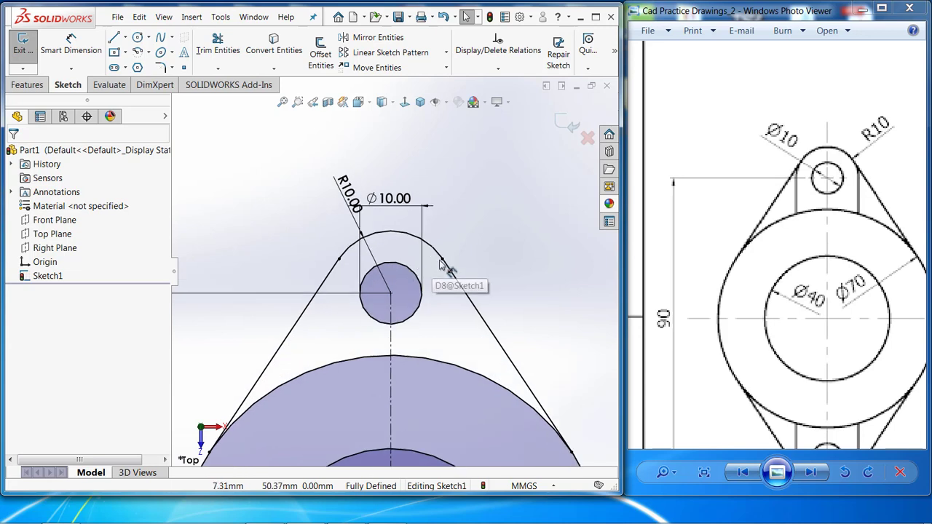
pyautogui.scroll(1, 441, 263)
pyautogui.scroll(-2, 441, 265)
pyautogui.scroll(2, 444, 279)
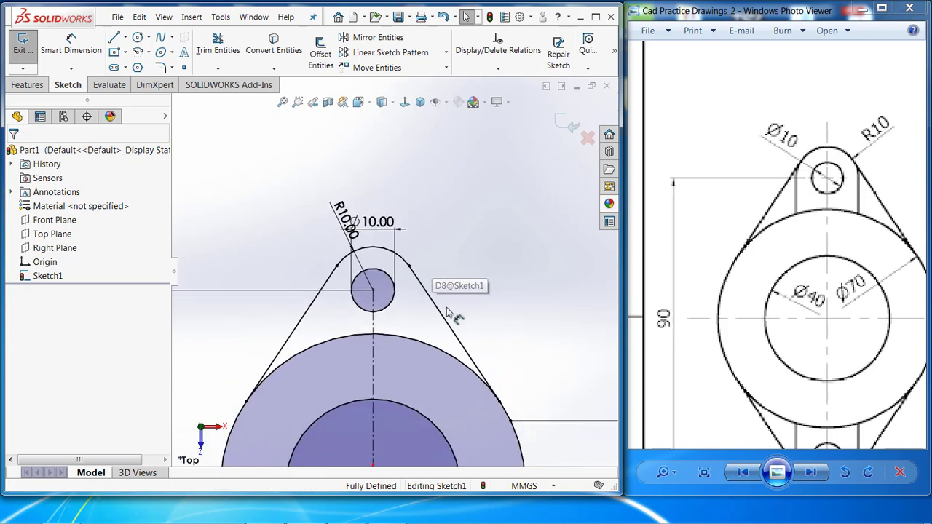
pyautogui.scroll(-1, 441, 351)
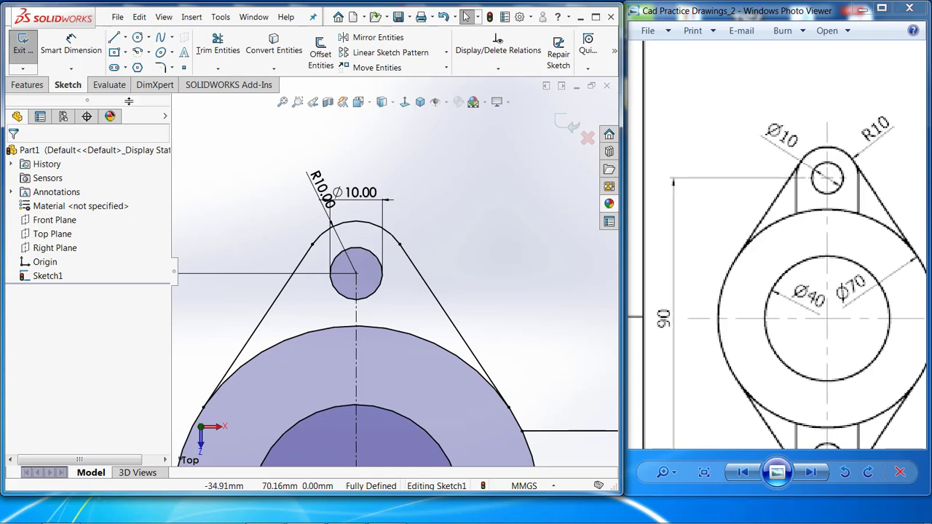
pyautogui.click(114, 37)
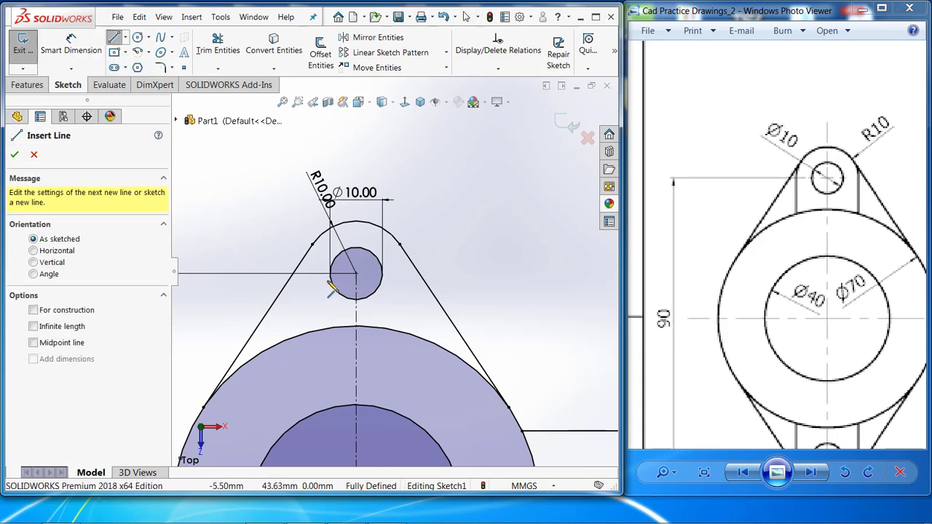
pyautogui.moveTo(798, 257)
pyautogui.mouseDown()
pyautogui.moveTo(756, 181)
pyautogui.moveTo(776, 210)
pyautogui.mouseUp()
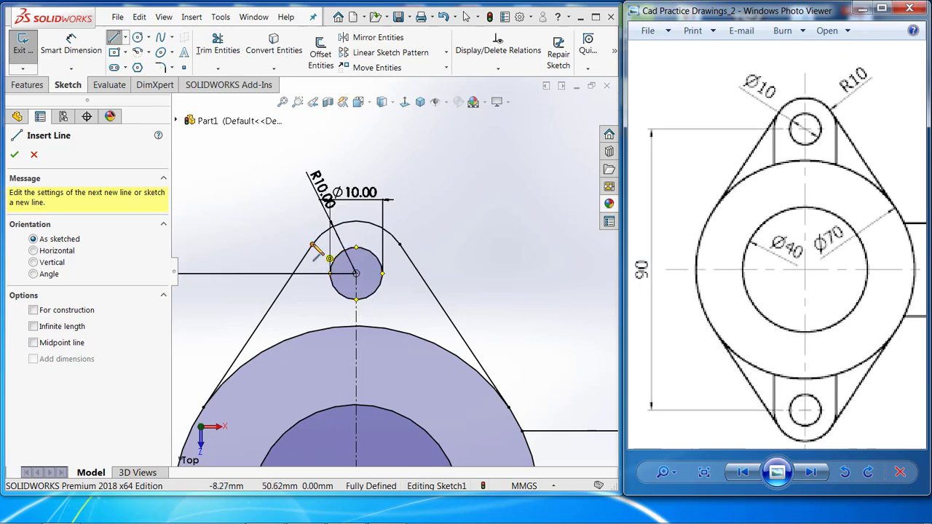
pyautogui.moveTo(312, 244); pyautogui.dragTo(313, 331)
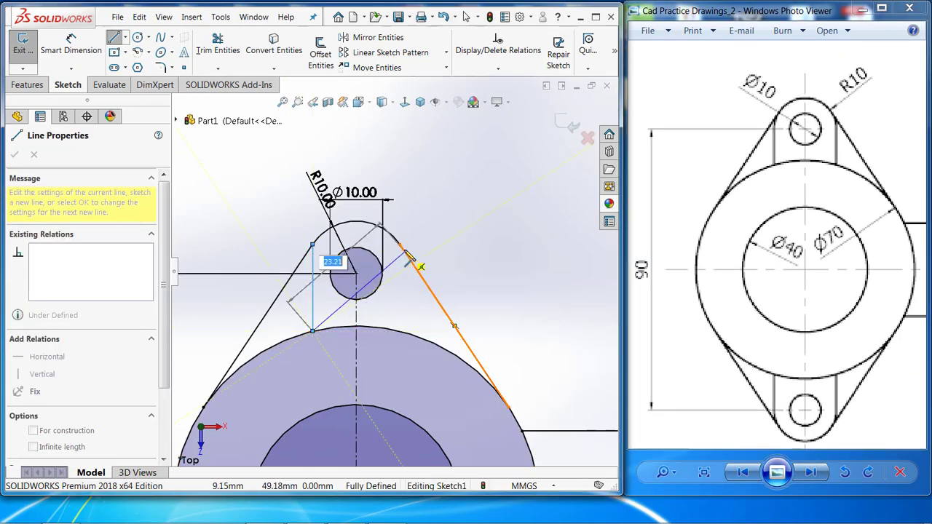
pyautogui.press('Escape')
# Step: Sketch a vertical line from the top arc's right endpoint down to the 70 mm circle
pyautogui.click(113, 37)
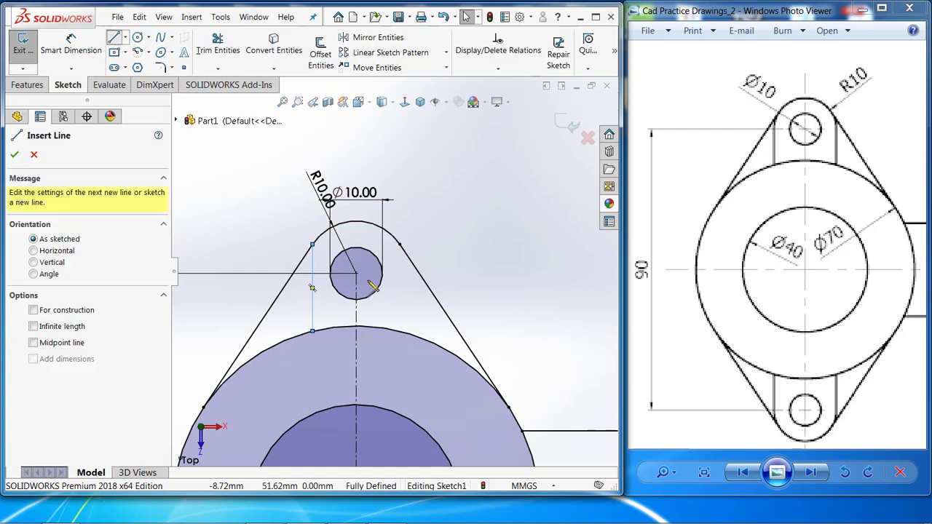
pyautogui.moveTo(400, 245); pyautogui.dragTo(401, 333)
pyautogui.press('Escape')
# Step: Reposition the top arc's R10 dimension to clear space above and to the right of the lug
pyautogui.scroll(3, 432, 308)
pyautogui.scroll(3, 431, 311)
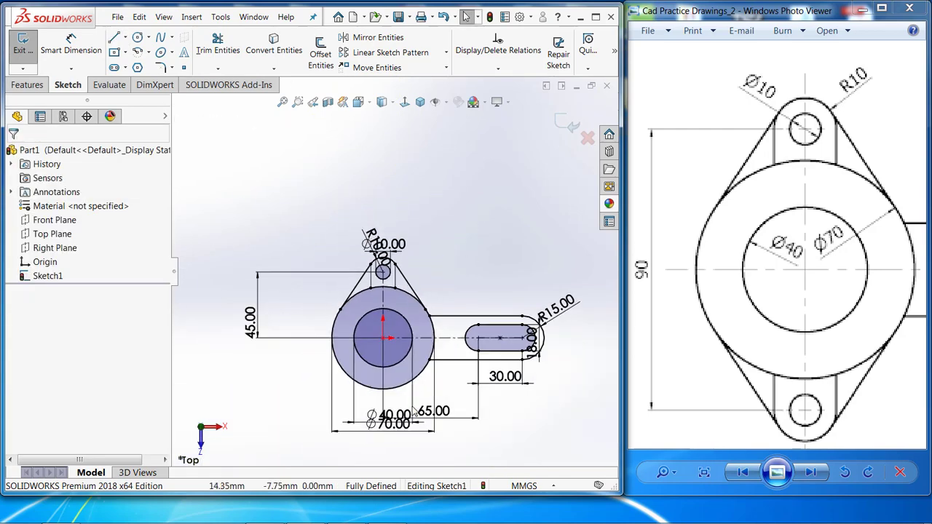
pyautogui.scroll(-1, 420, 198)
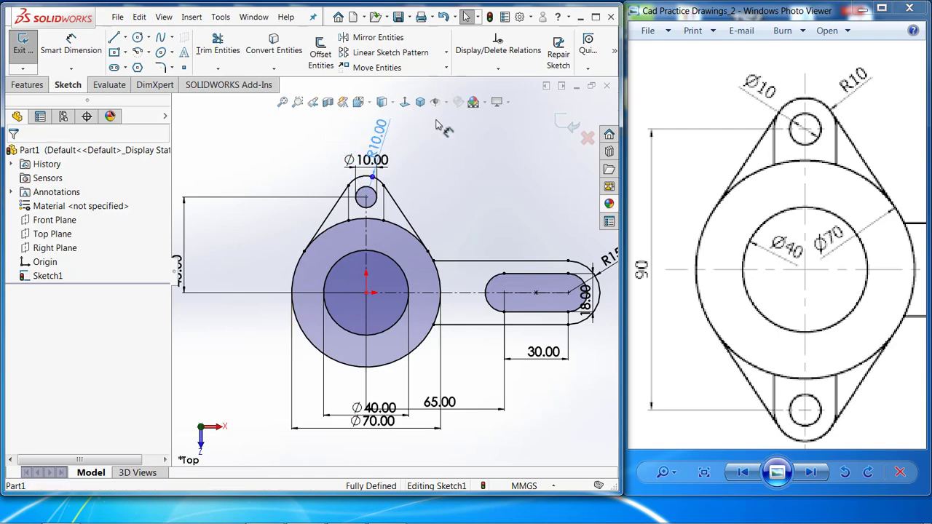
pyautogui.click(462, 129)
pyautogui.press('Escape')
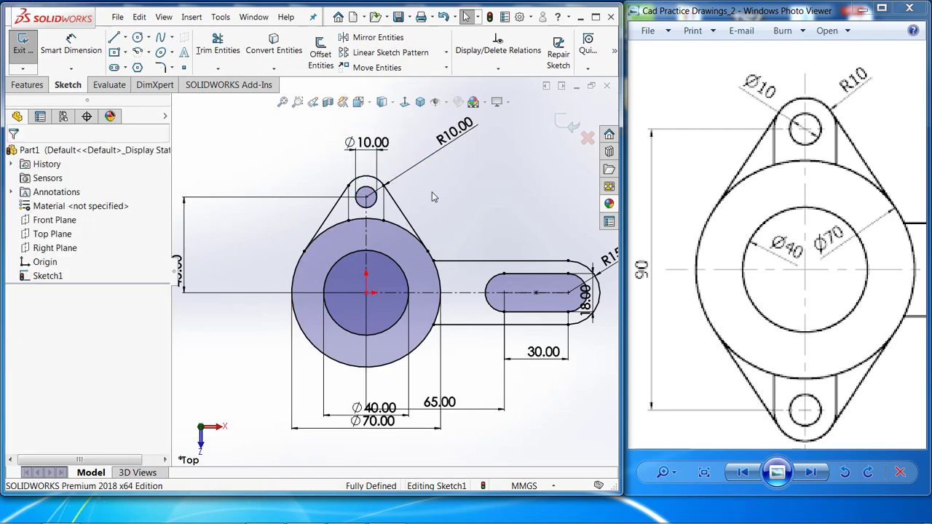
# Step: Mirror the upper lug's arc, hole, two slanted sides and two vertical lines about the horizontal centreline, keeping the originals
pyautogui.scroll(-1, 432, 192)
pyautogui.click(364, 39)
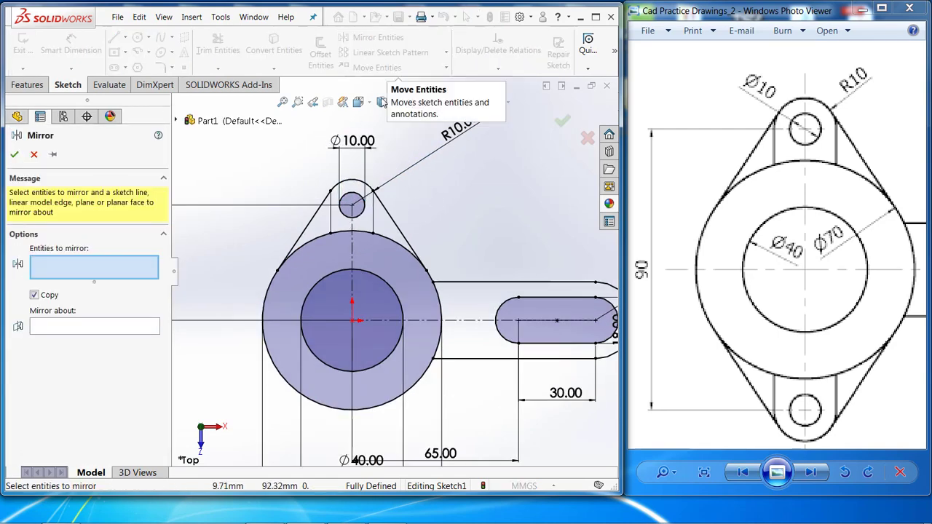
pyautogui.click(355, 184)
pyautogui.click(350, 203)
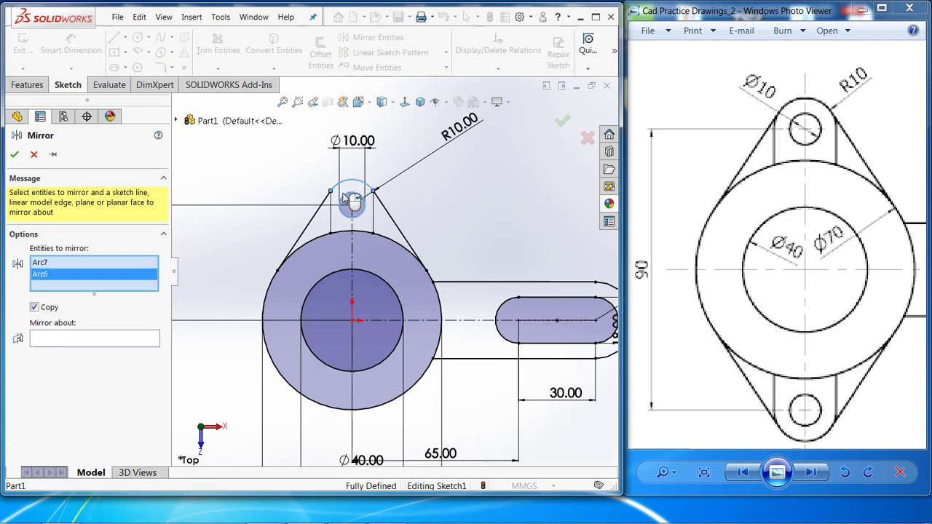
pyautogui.click(325, 210)
pyautogui.click(332, 213)
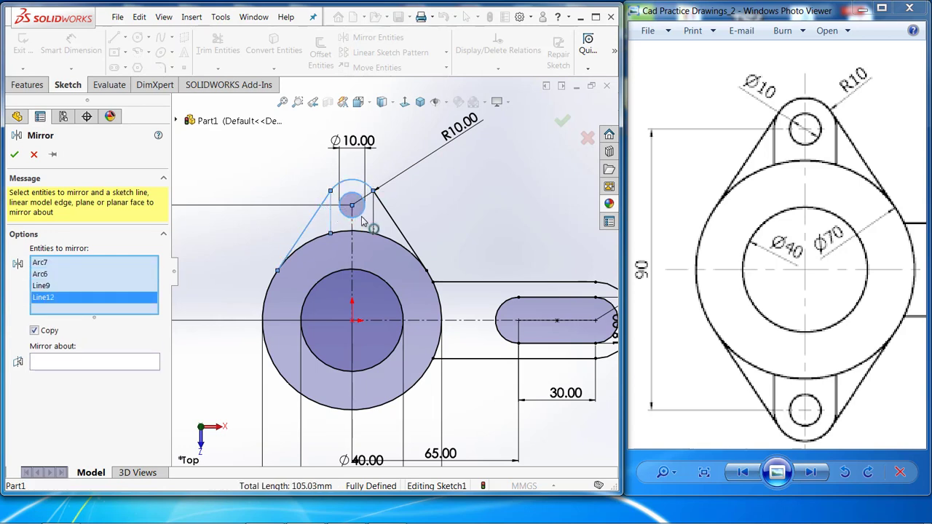
pyautogui.click(375, 222)
pyautogui.click(396, 224)
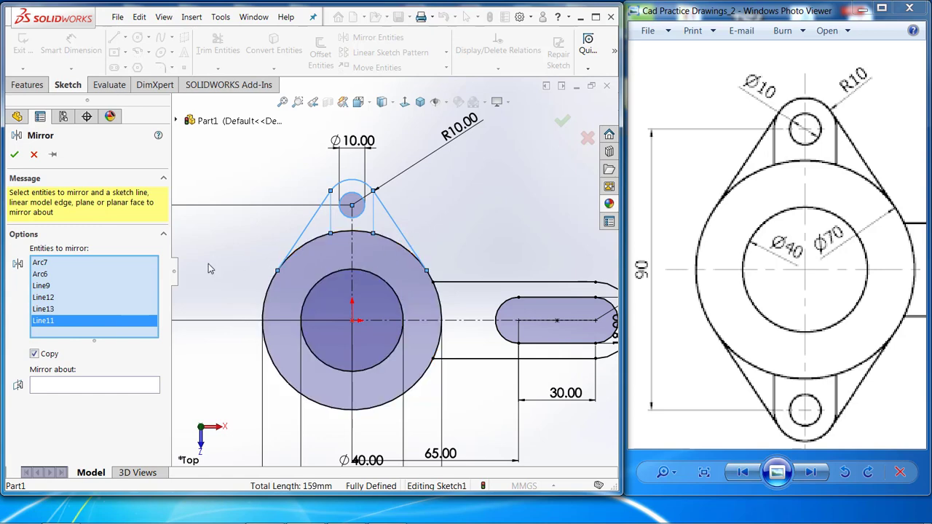
pyautogui.click(71, 391)
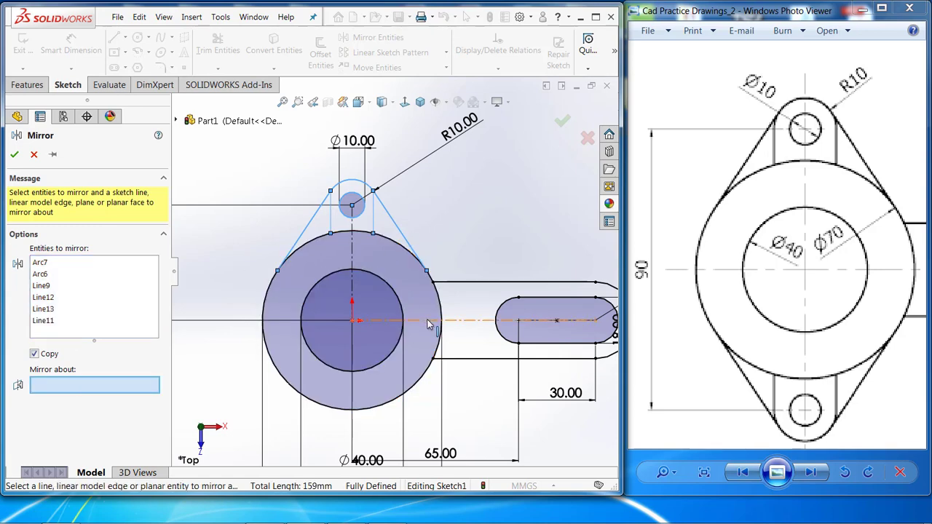
pyautogui.click(430, 321)
pyautogui.click(14, 155)
# Step: Look over the completed flange profile and exit the sketch
pyautogui.scroll(4, 500, 418)
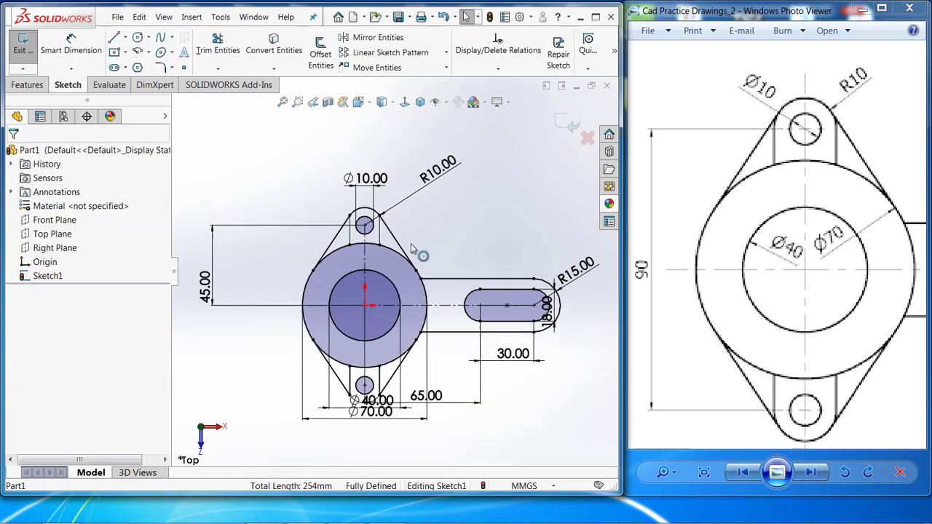
pyautogui.scroll(-2, 495, 388)
pyautogui.scroll(3, 440, 180)
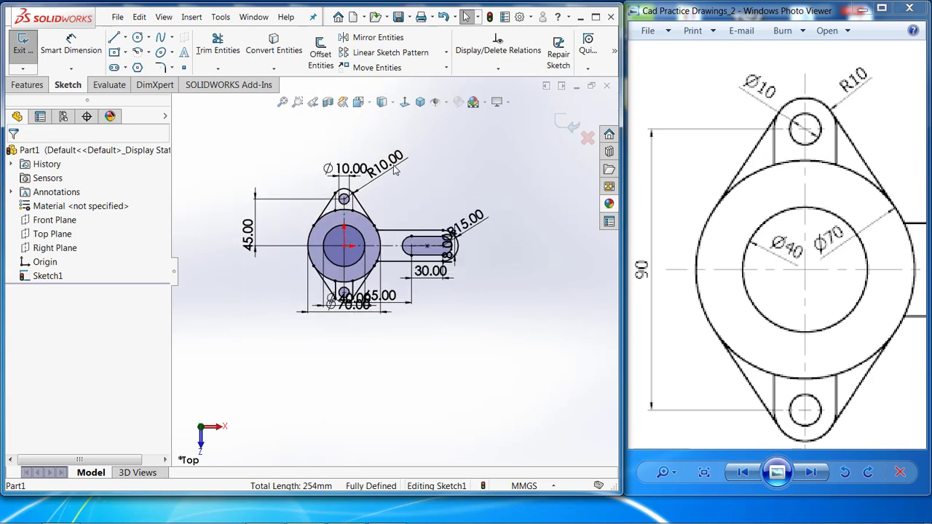
pyautogui.scroll(-2, 397, 177)
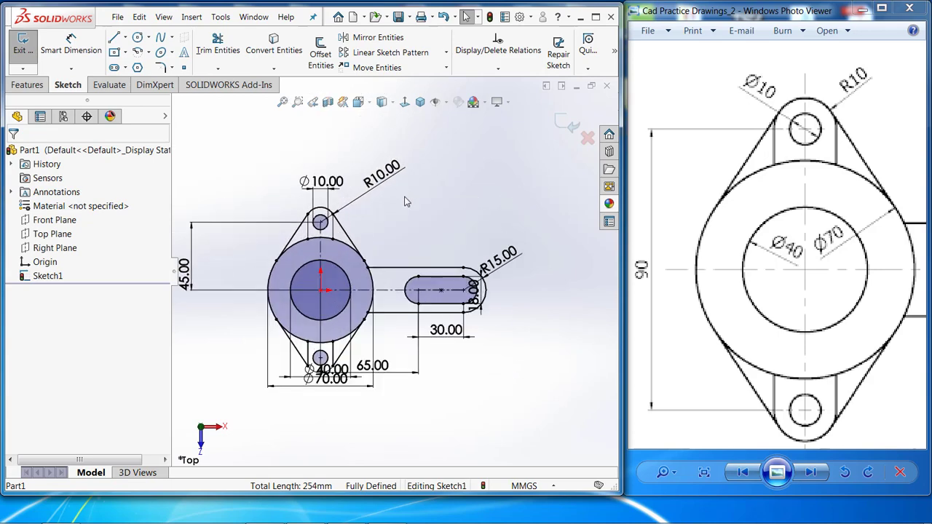
pyautogui.click(572, 126)
pyautogui.scroll(-1, 226, 289)
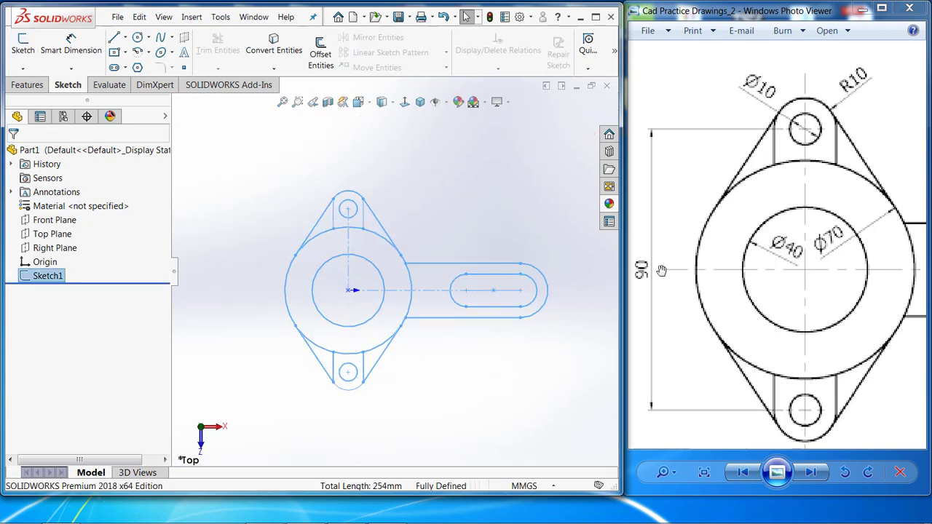
# Step: Bring the whole CAD Practice Drawings 2 reference sheet into view and compare it with the finished sketch
pyautogui.scroll(-3, 745, 260)
pyautogui.scroll(3, 745, 261)
pyautogui.click(747, 261)
pyautogui.scroll(-1, 779, 258)
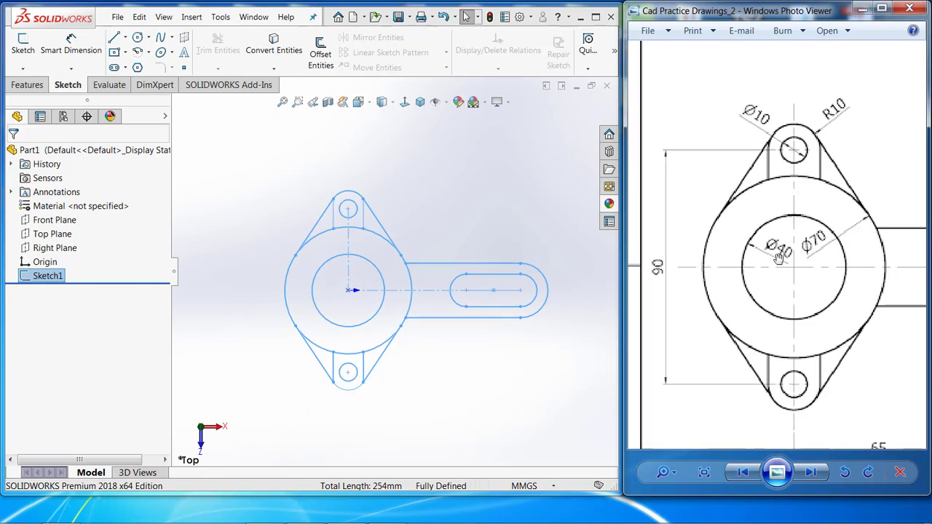
pyautogui.scroll(-3, 778, 256)
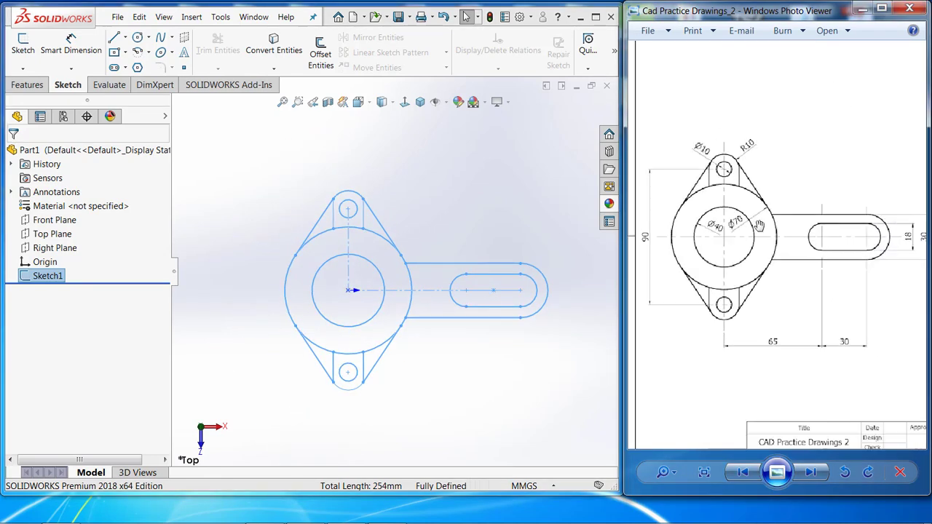
pyautogui.scroll(-2, 759, 227)
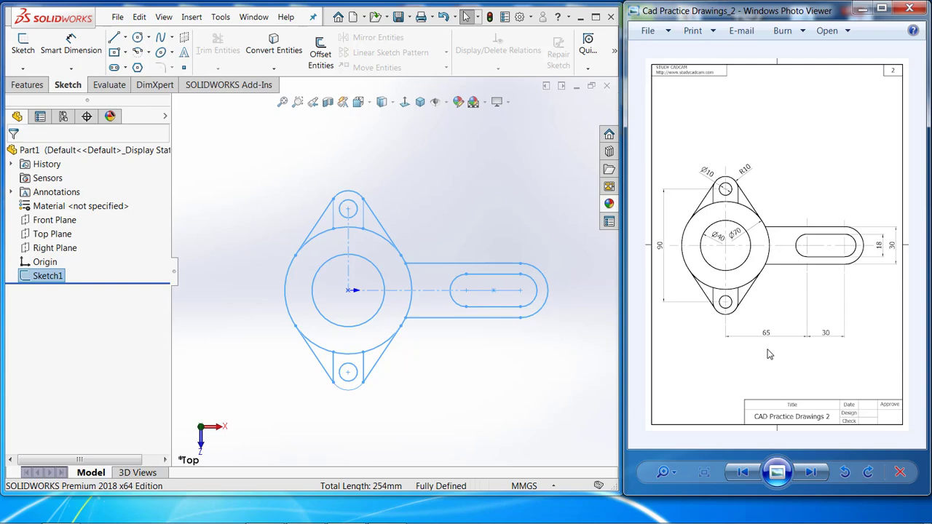